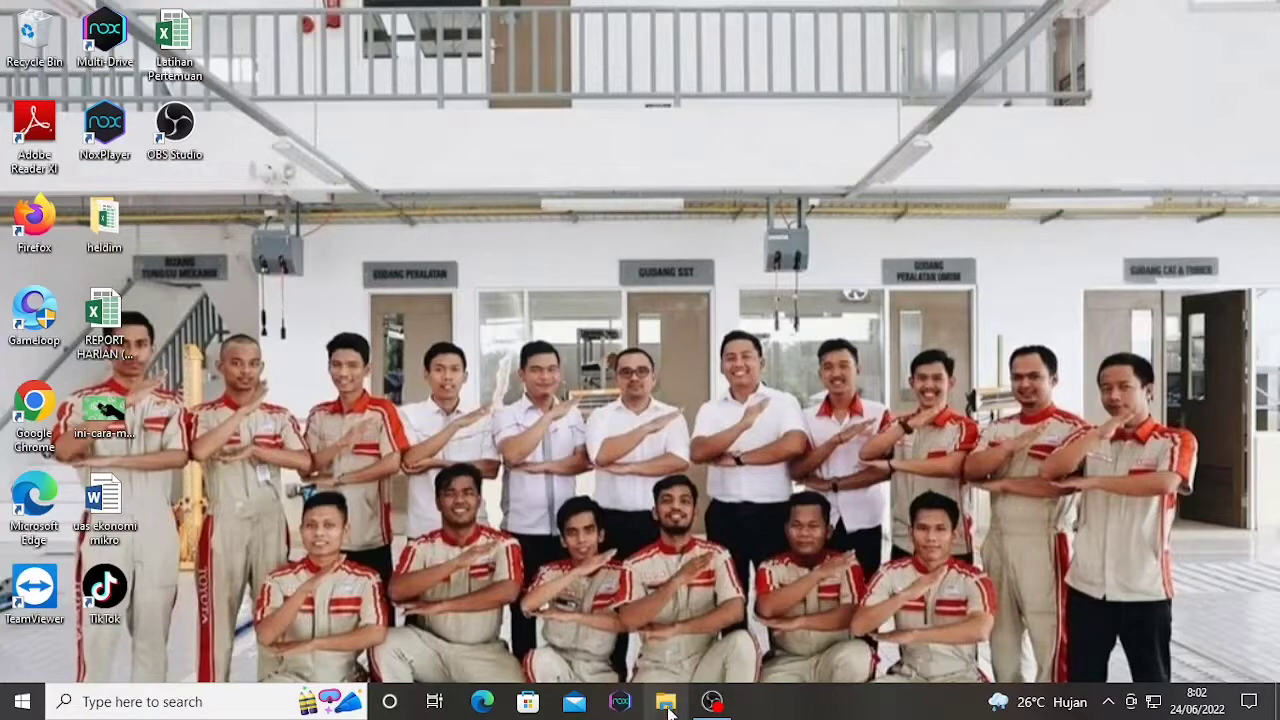
# Step: Open the properties of This PC from File Explorer, review the device and Windows specifications, and put the windows away
pyautogui.click(667, 703)
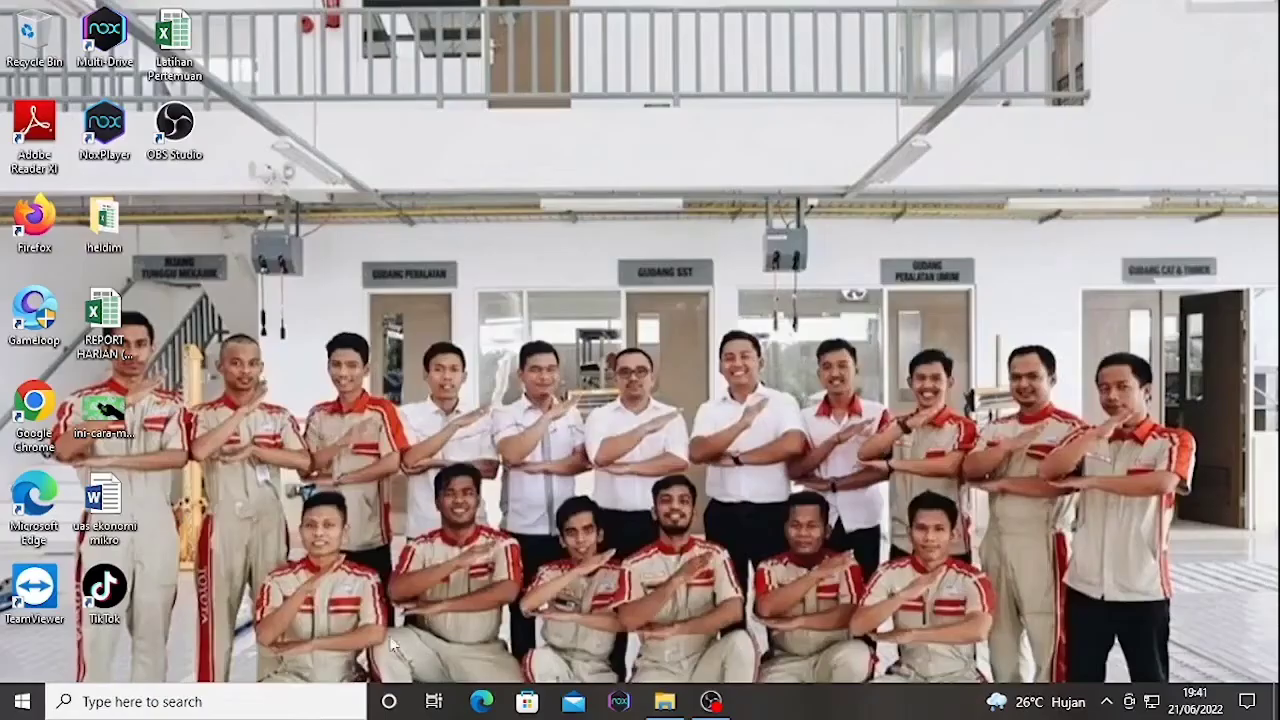
pyautogui.click(652, 704)
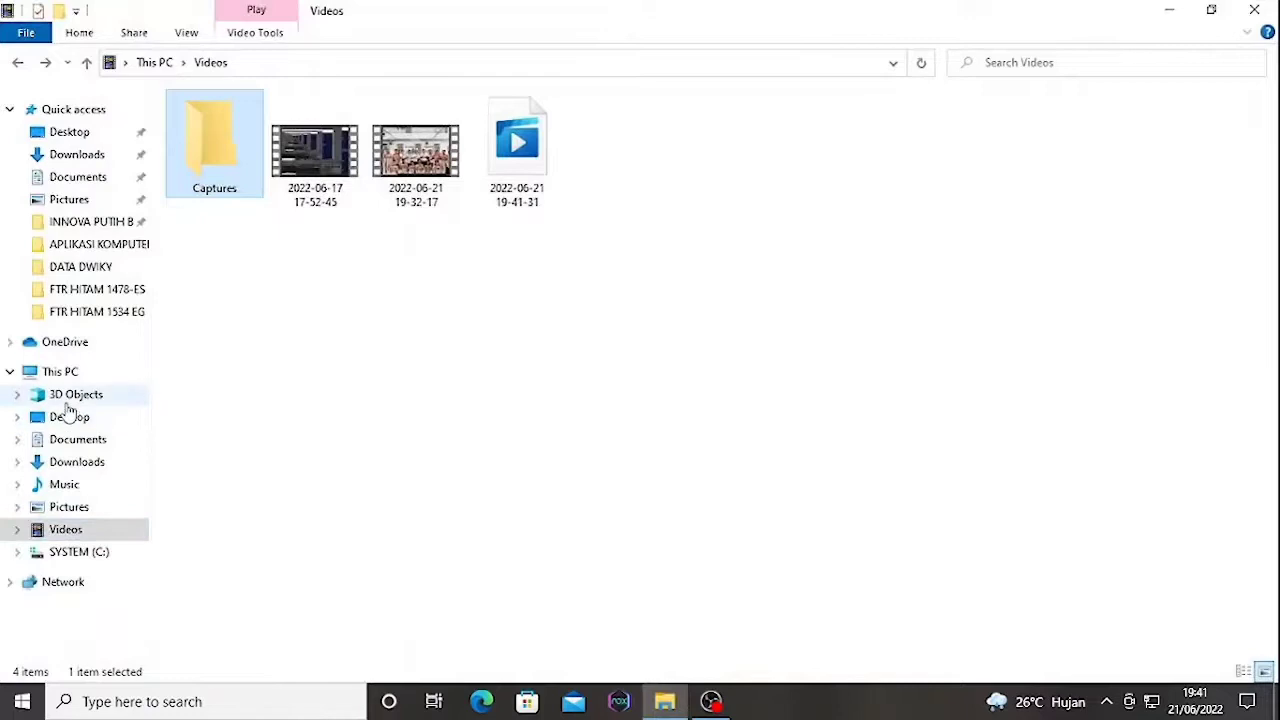
pyautogui.rightClick(68, 383)
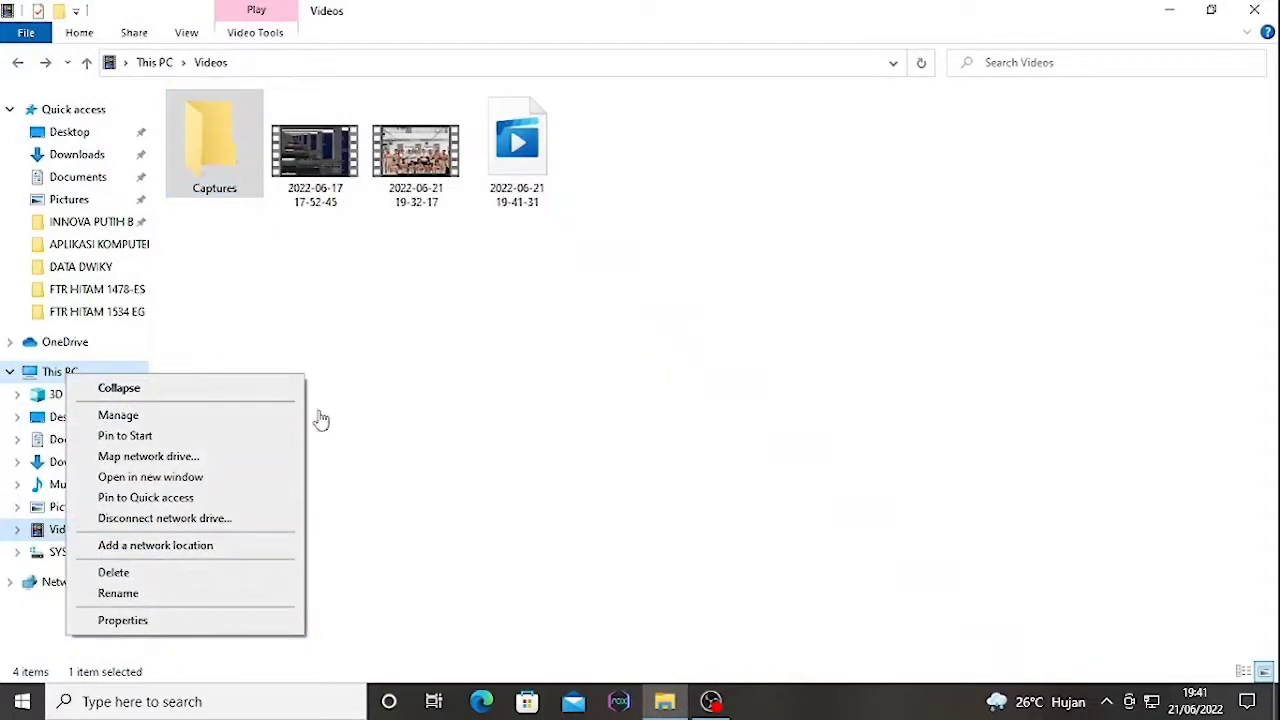
pyautogui.click(135, 624)
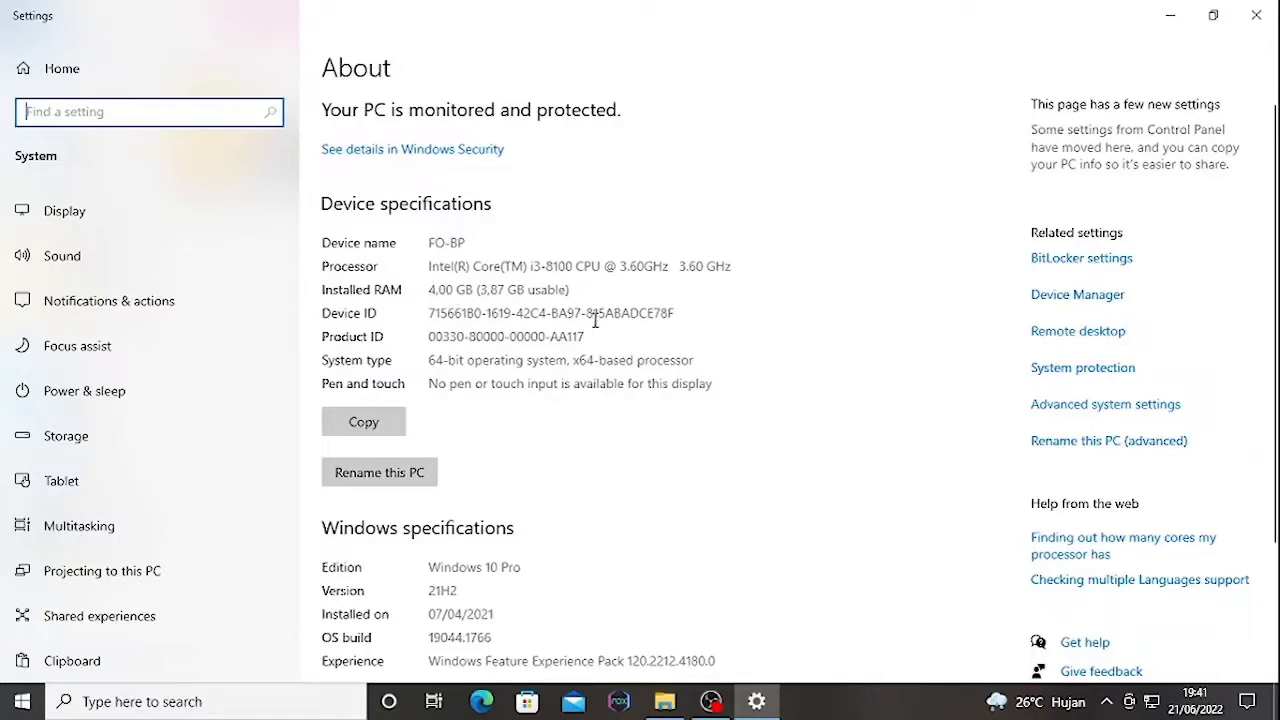
pyautogui.scroll(-4, 528, 365)
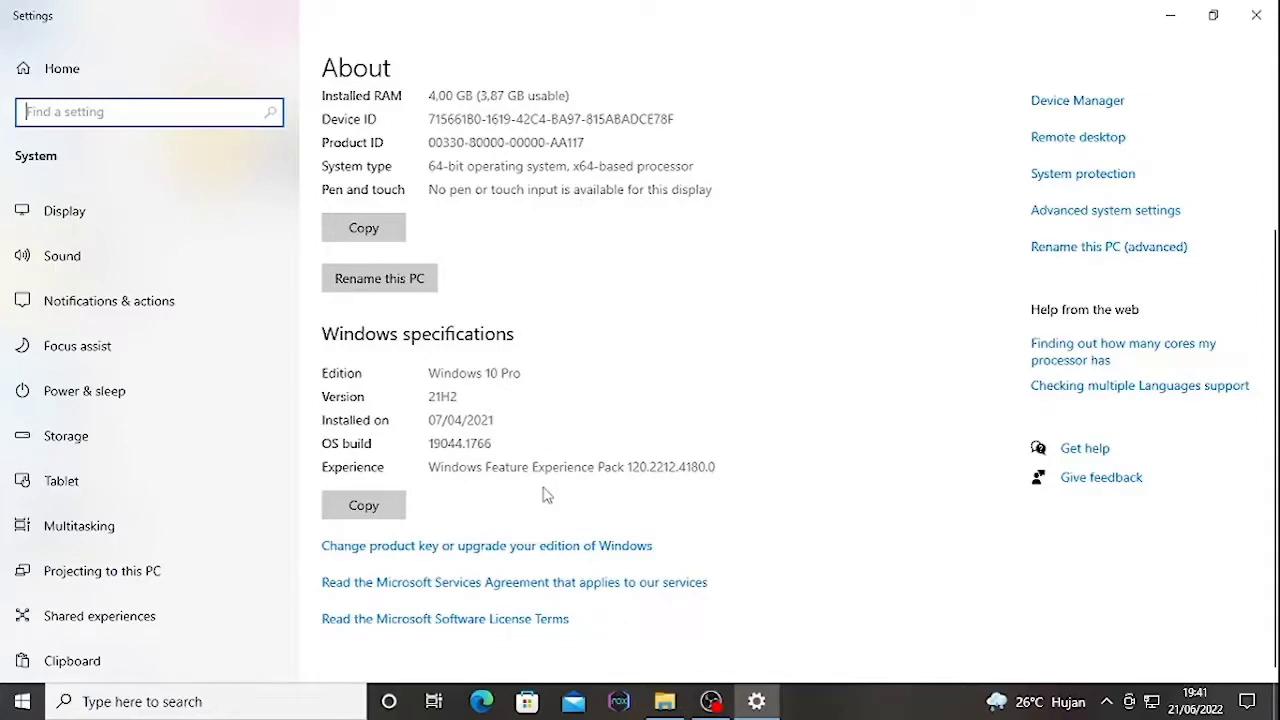
pyautogui.scroll(3, 545, 494)
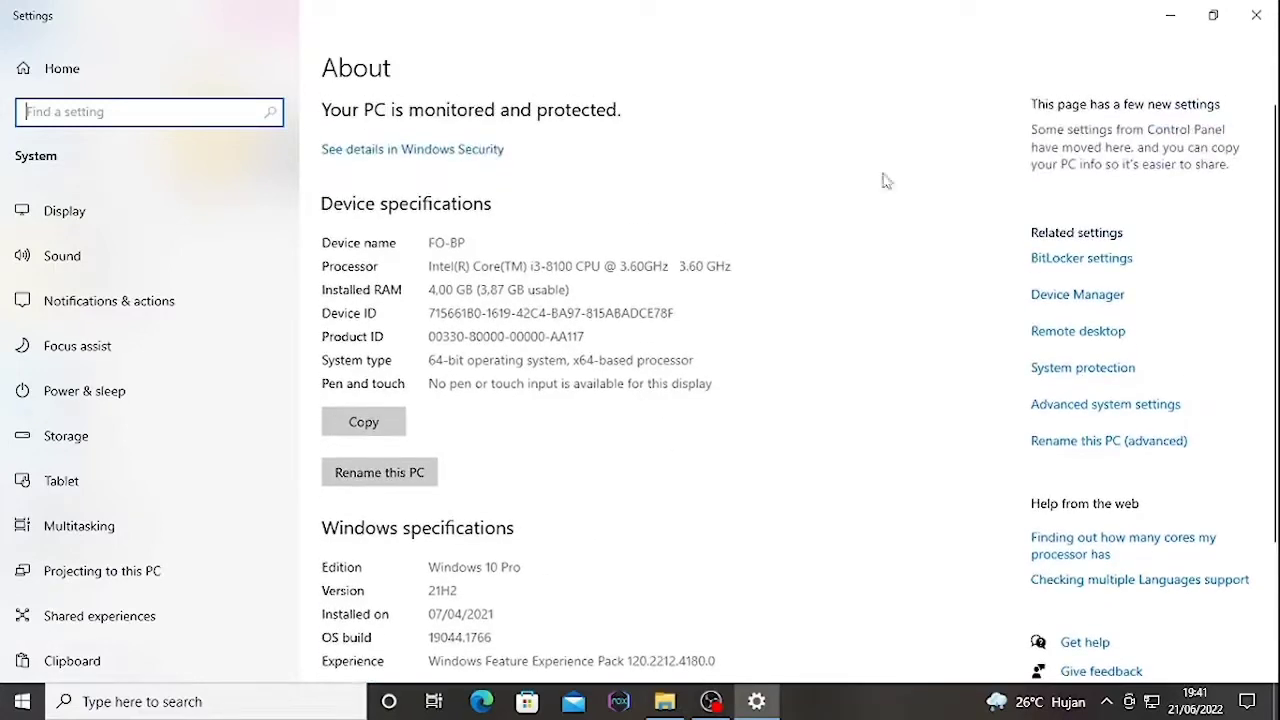
pyautogui.click(1256, 16)
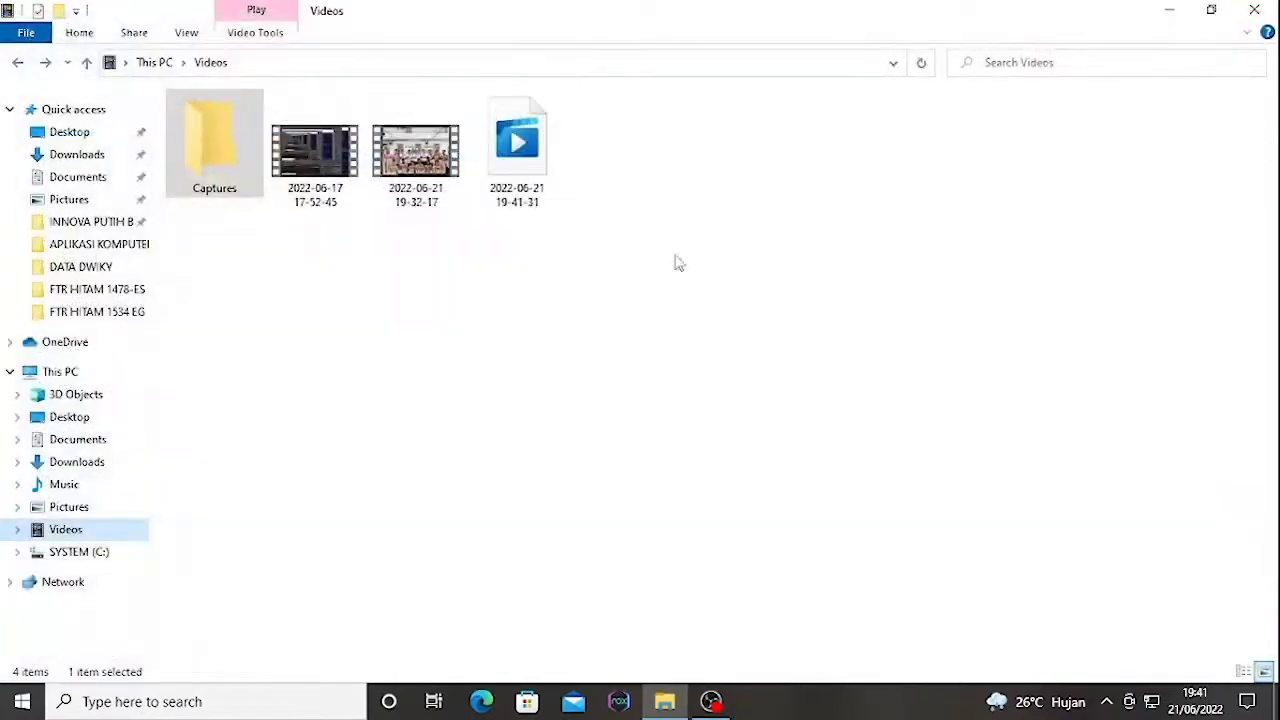
pyautogui.click(1170, 14)
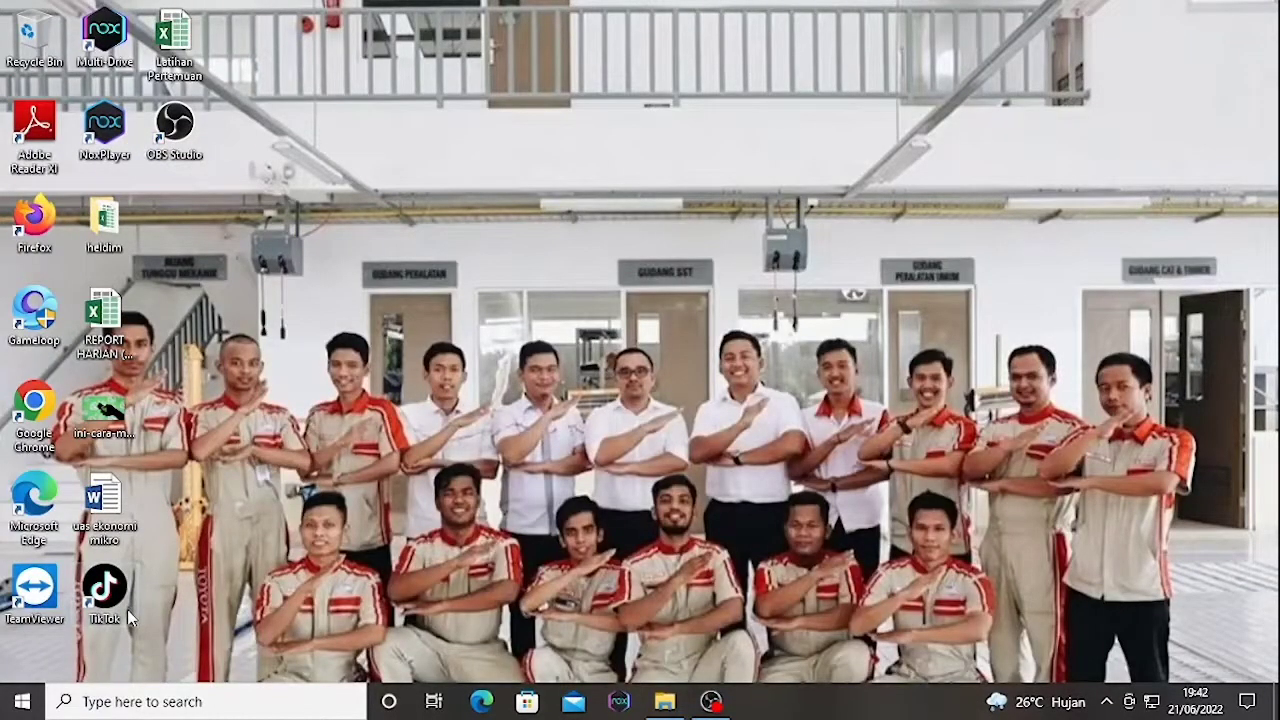
# Step: Run dxdiag and review its System, Display, Sound and Input information, then close the diagnostic tool
pyautogui.press('super+r')
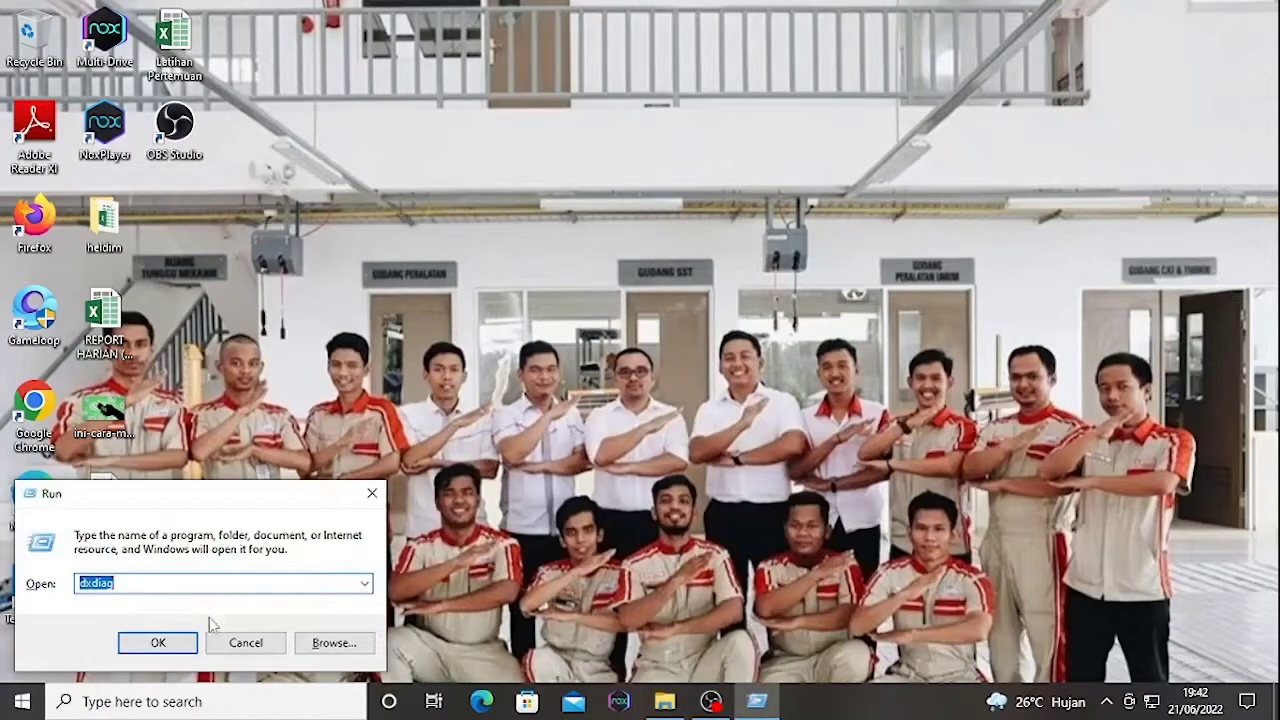
pyautogui.click(166, 645)
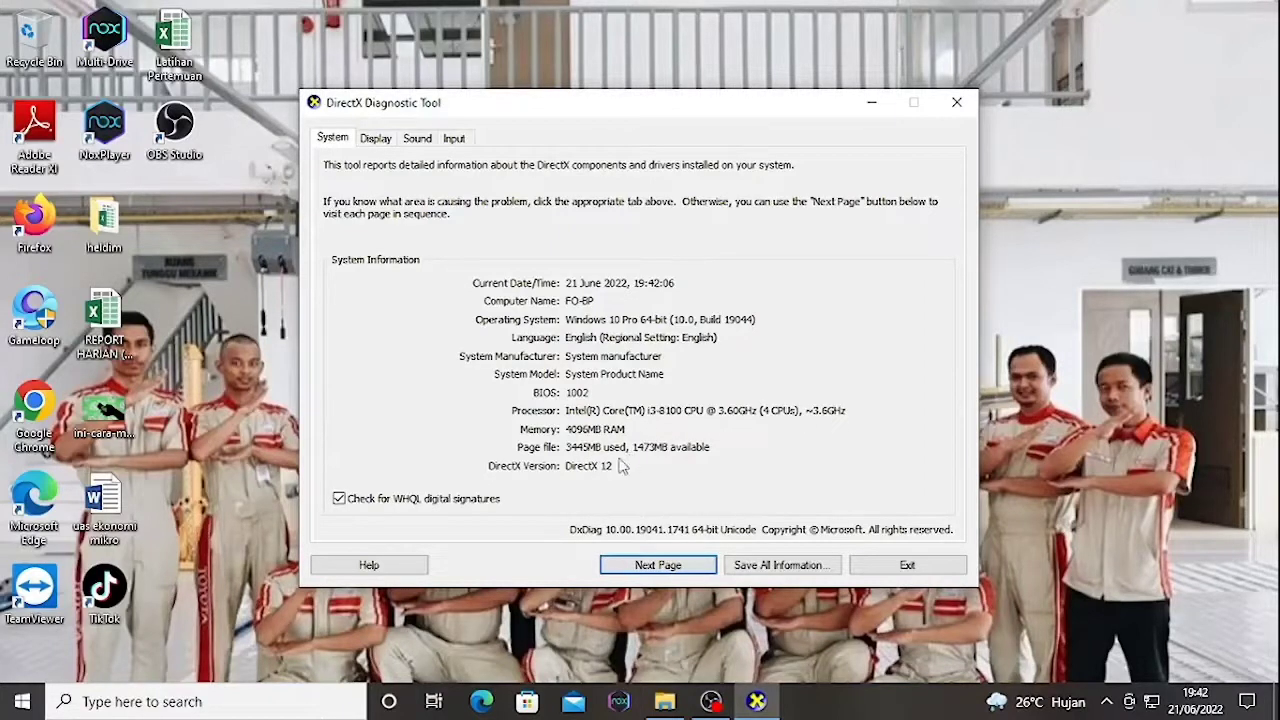
pyautogui.click(641, 566)
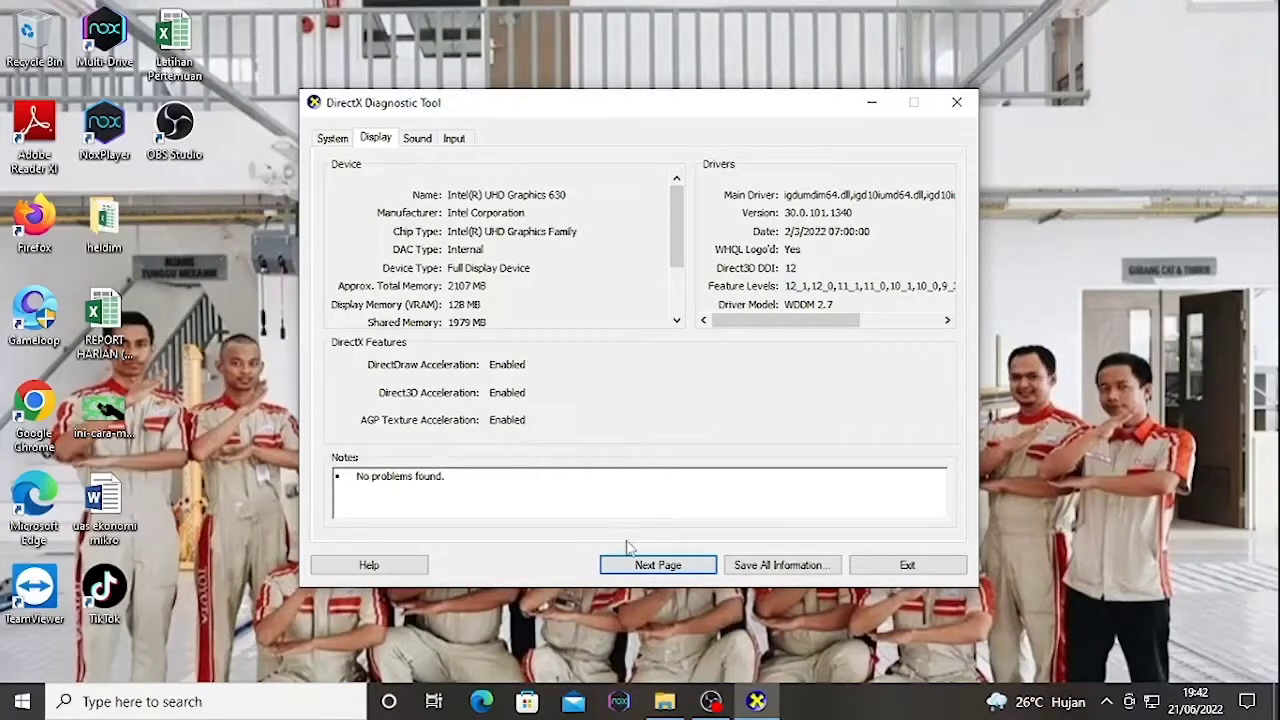
pyautogui.click(645, 567)
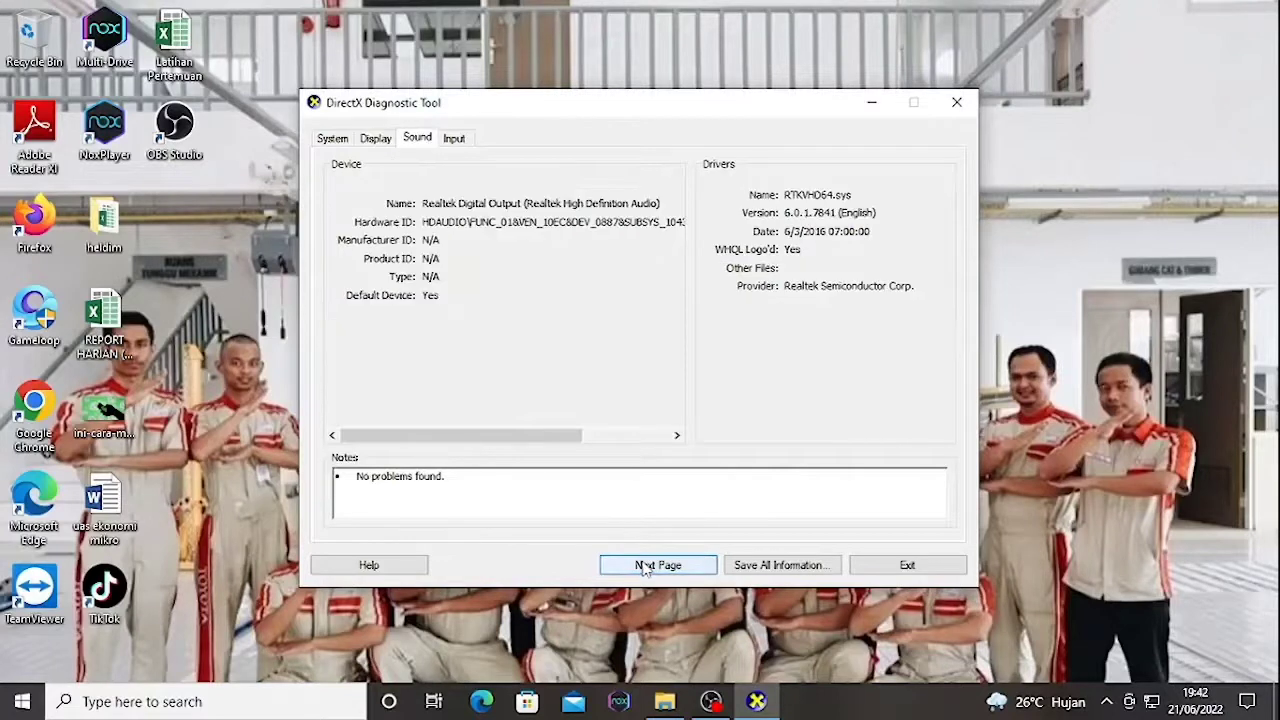
pyautogui.click(645, 566)
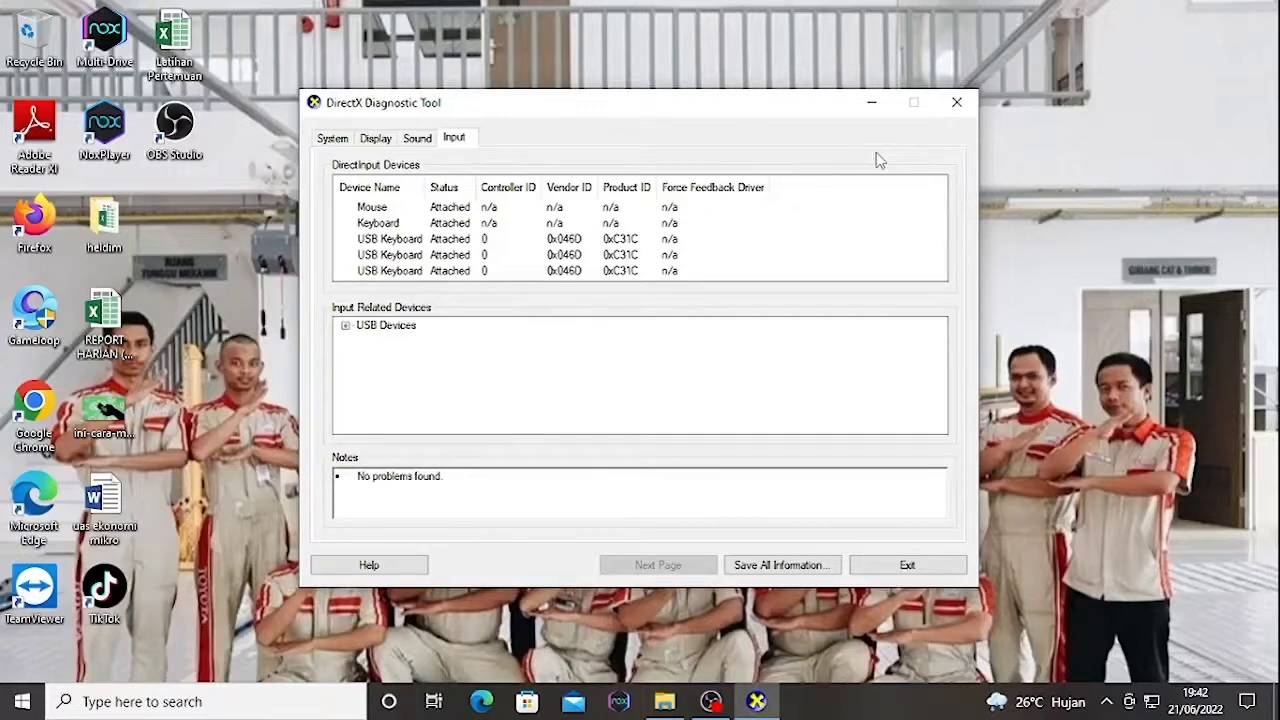
pyautogui.click(956, 106)
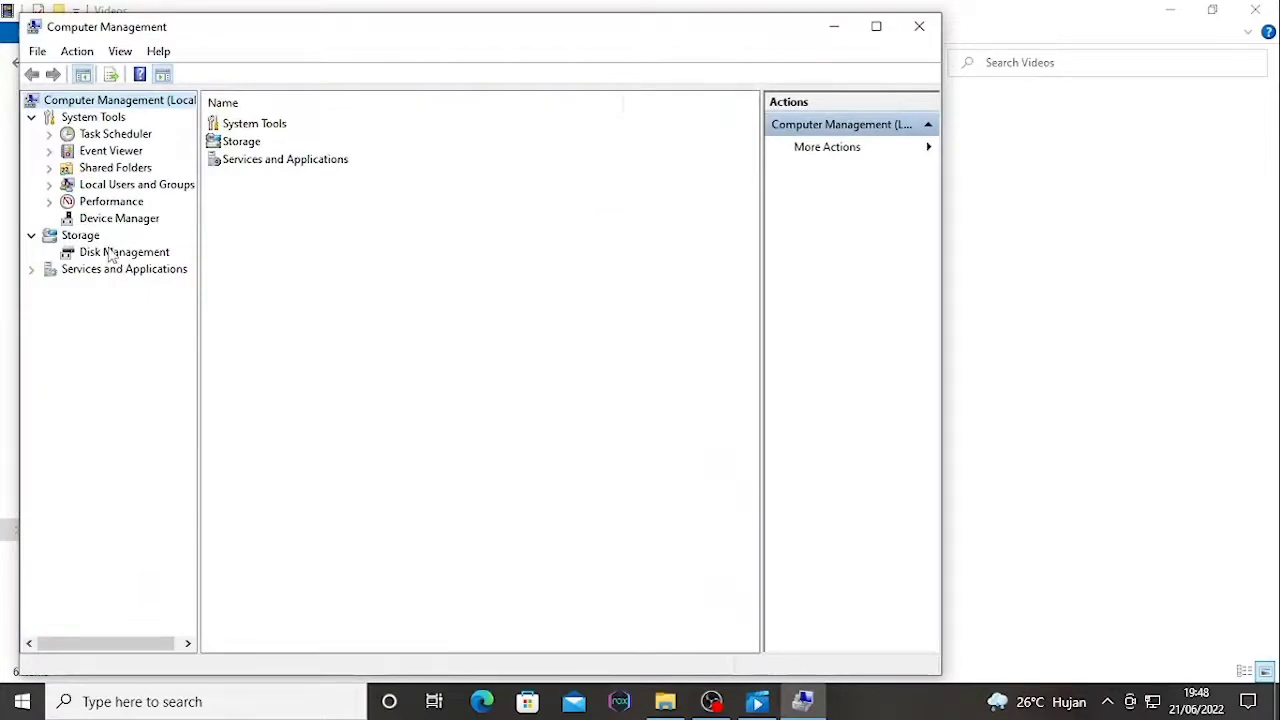
# Step: Inspect the volume information of Disk 0 through its properties in Disk Management
pyautogui.click(78, 241)
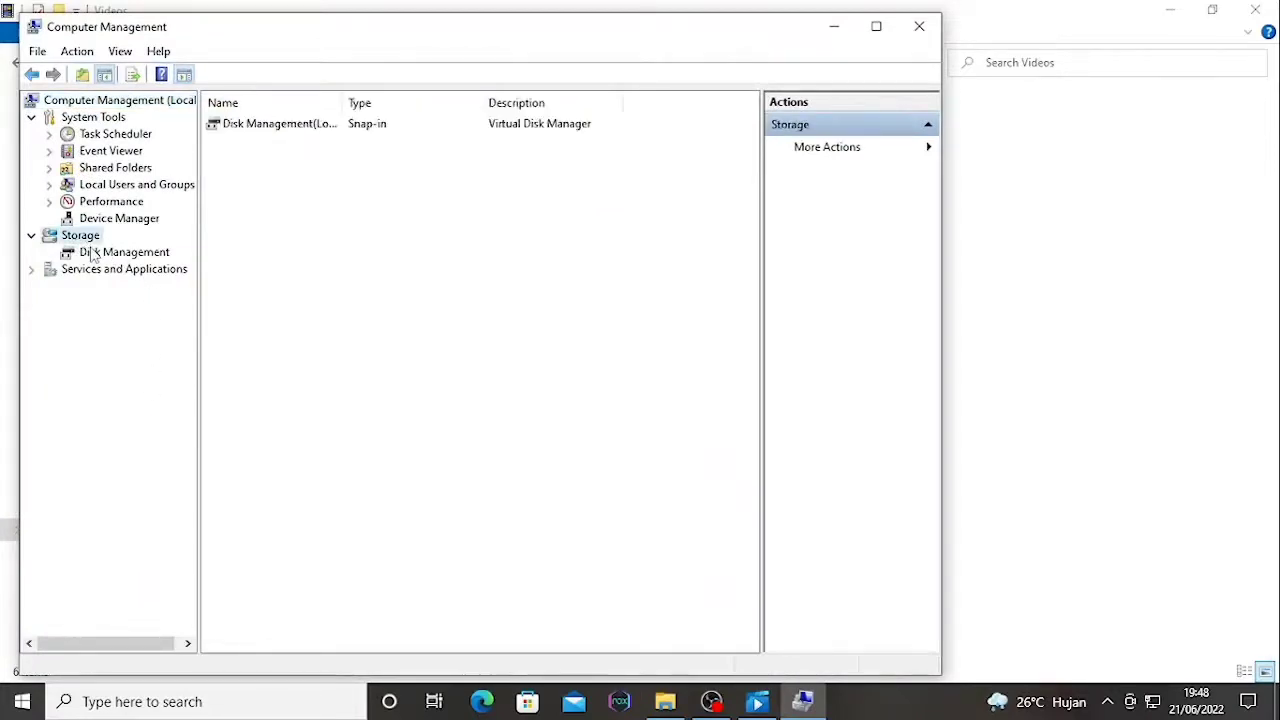
pyautogui.click(92, 254)
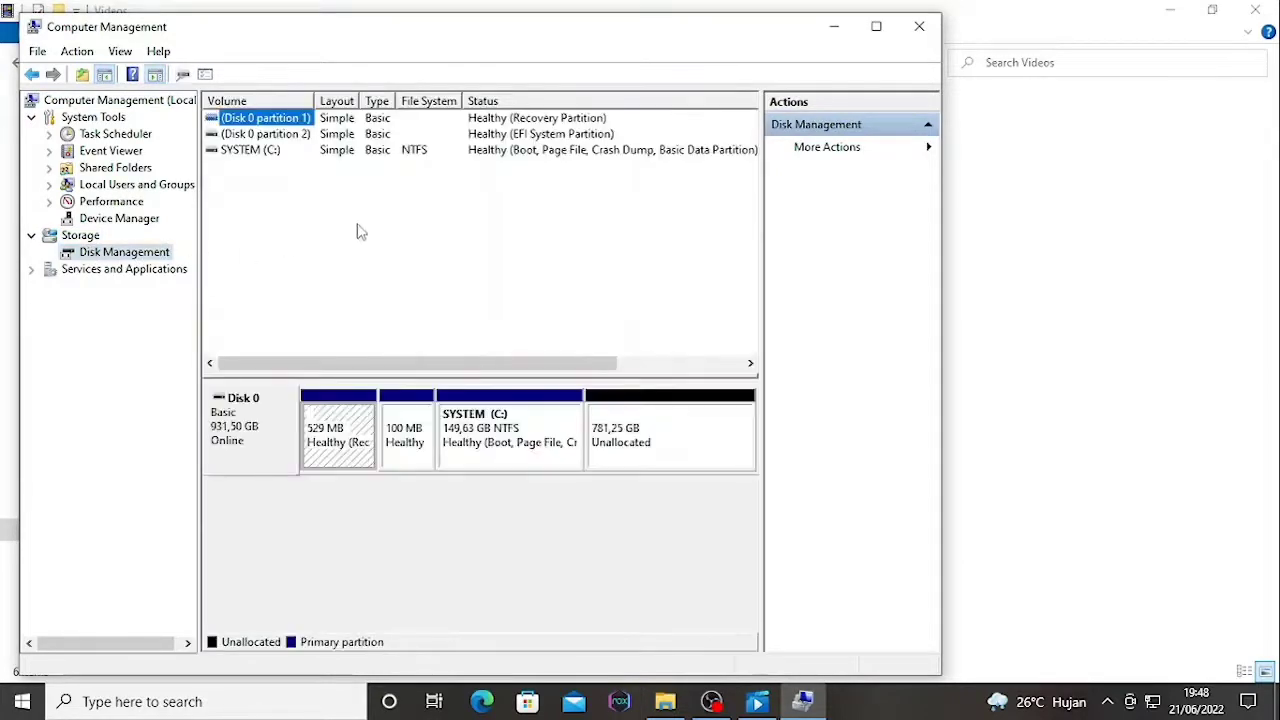
pyautogui.rightClick(253, 447)
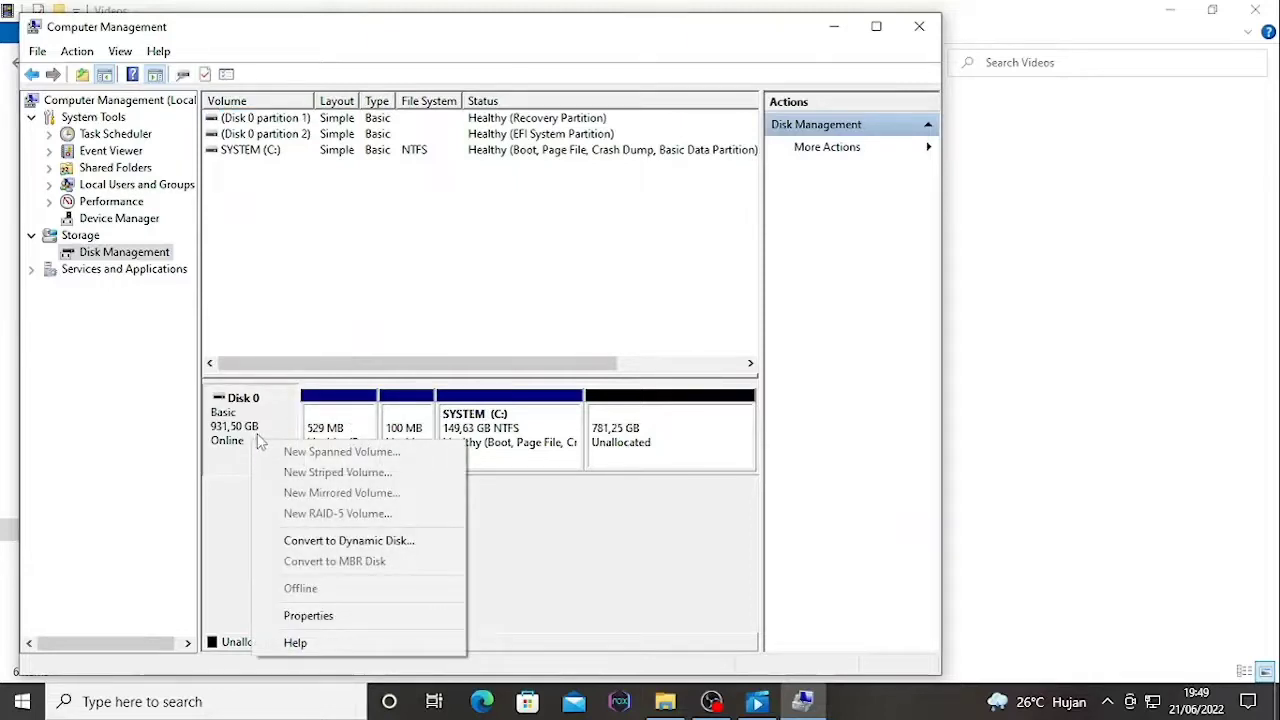
pyautogui.click(318, 617)
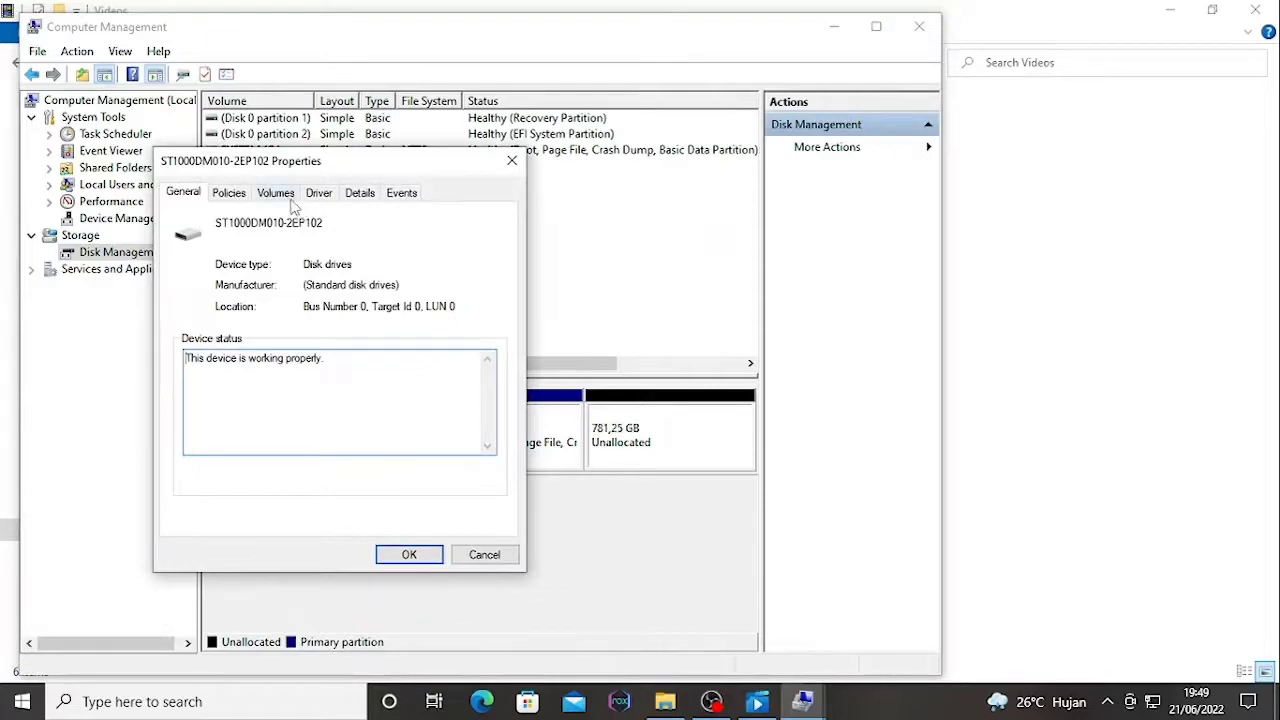
pyautogui.click(291, 199)
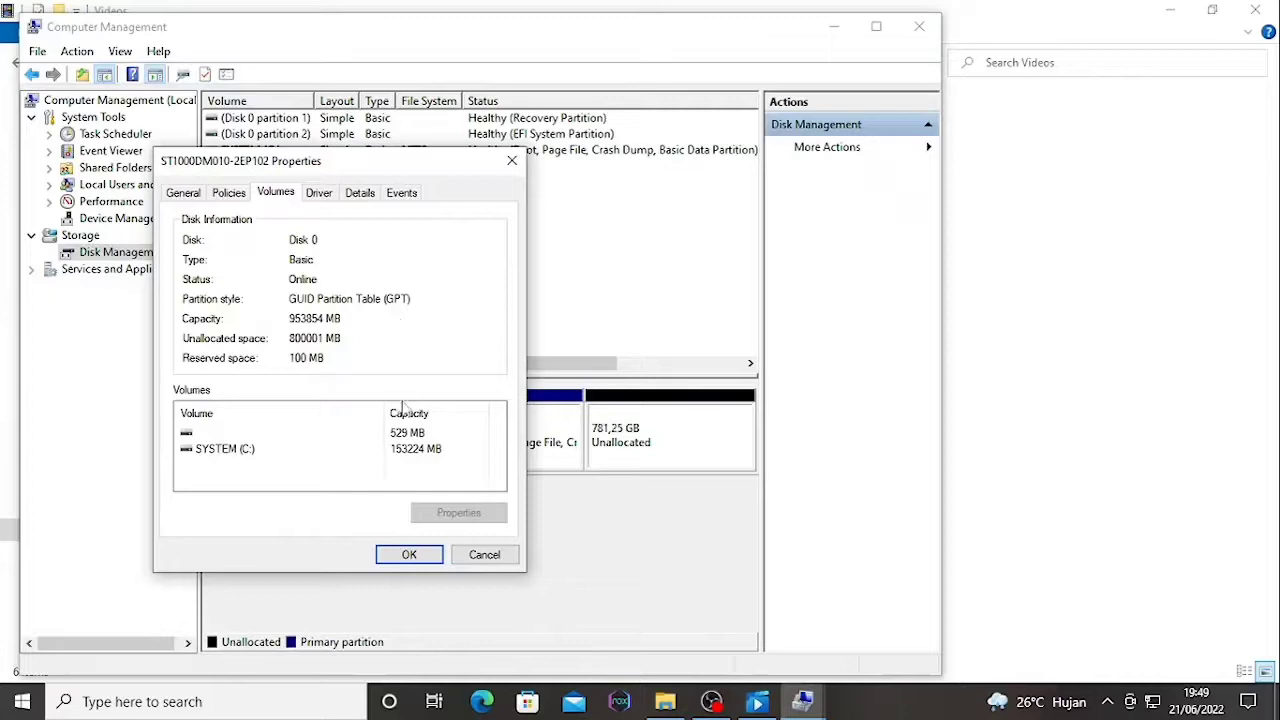
pyautogui.click(434, 557)
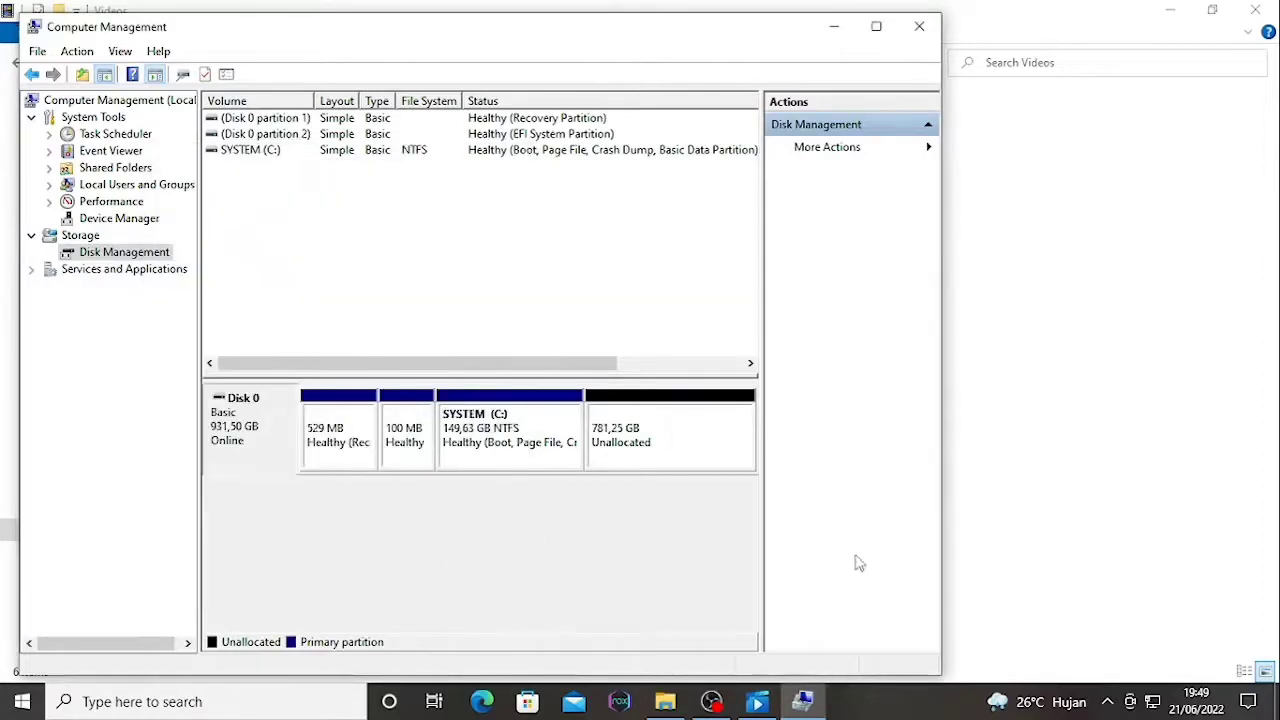
pyautogui.click(733, 697)
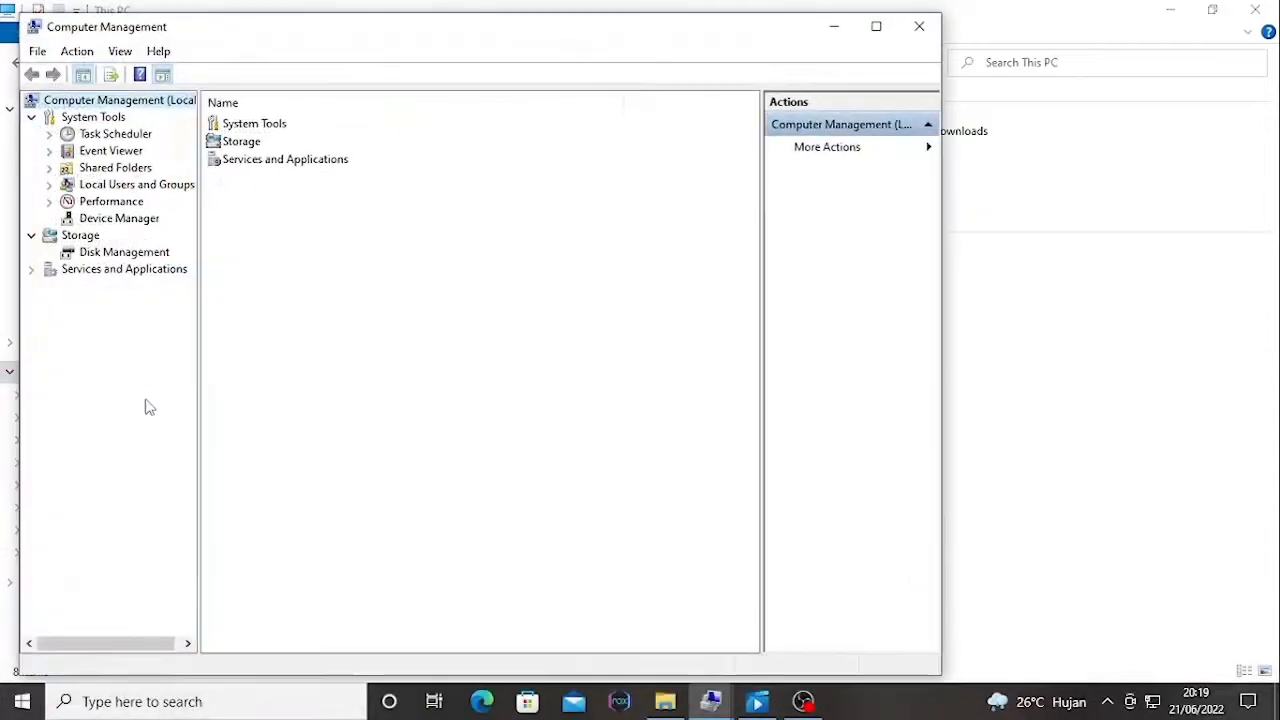
# Step: Show Disk Management and open the Shrink Volume dialog for the SYSTEM (C:) volume
pyautogui.click(72, 238)
pyautogui.click(99, 254)
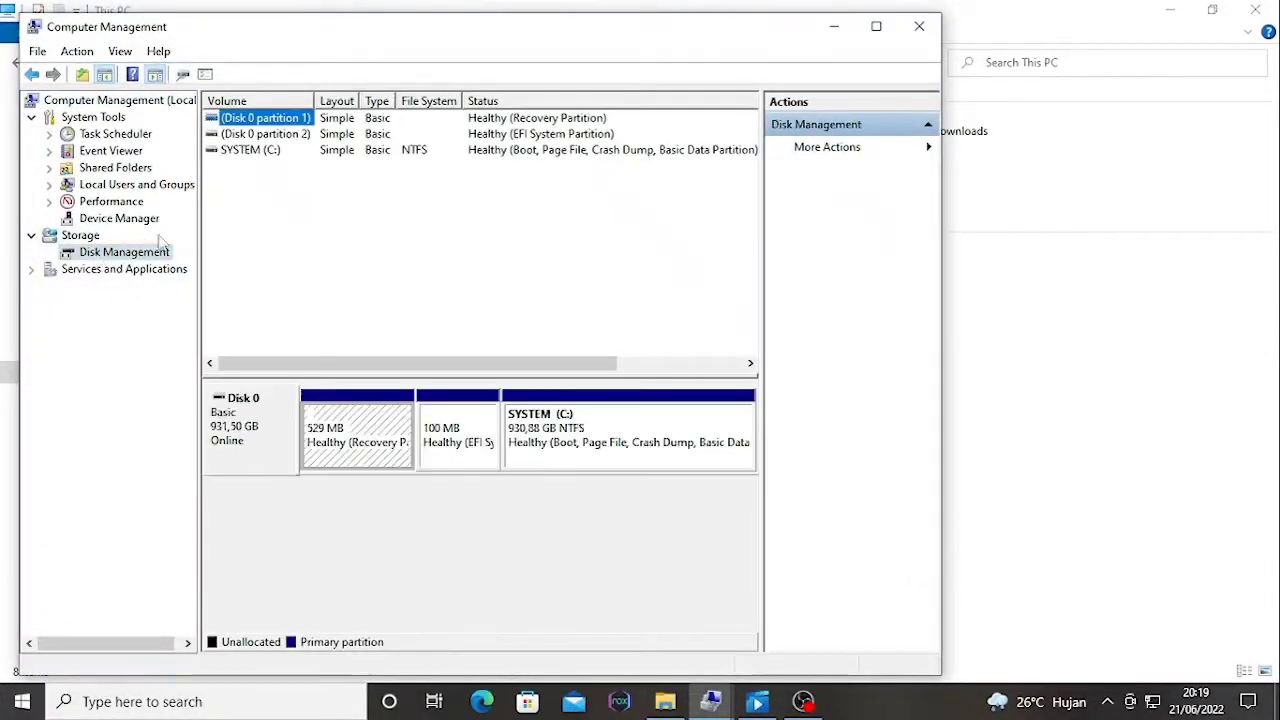
pyautogui.rightClick(273, 158)
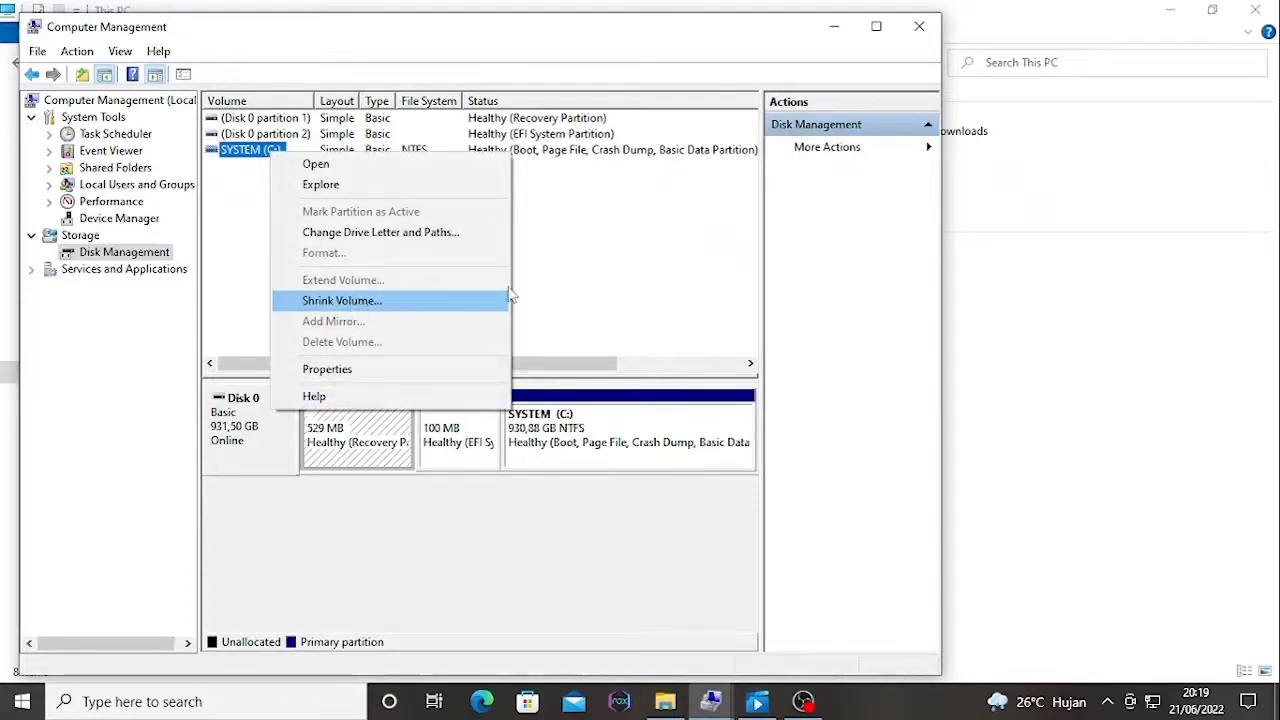
pyautogui.click(611, 284)
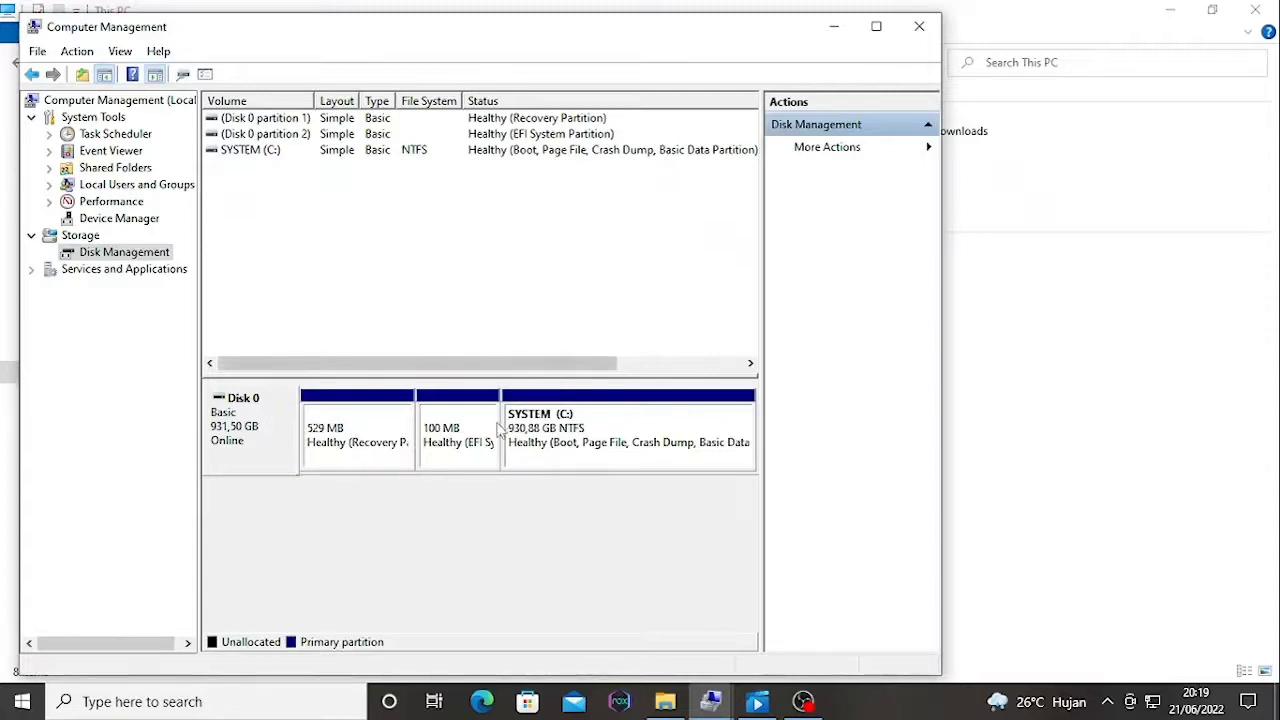
pyautogui.rightClick(545, 450)
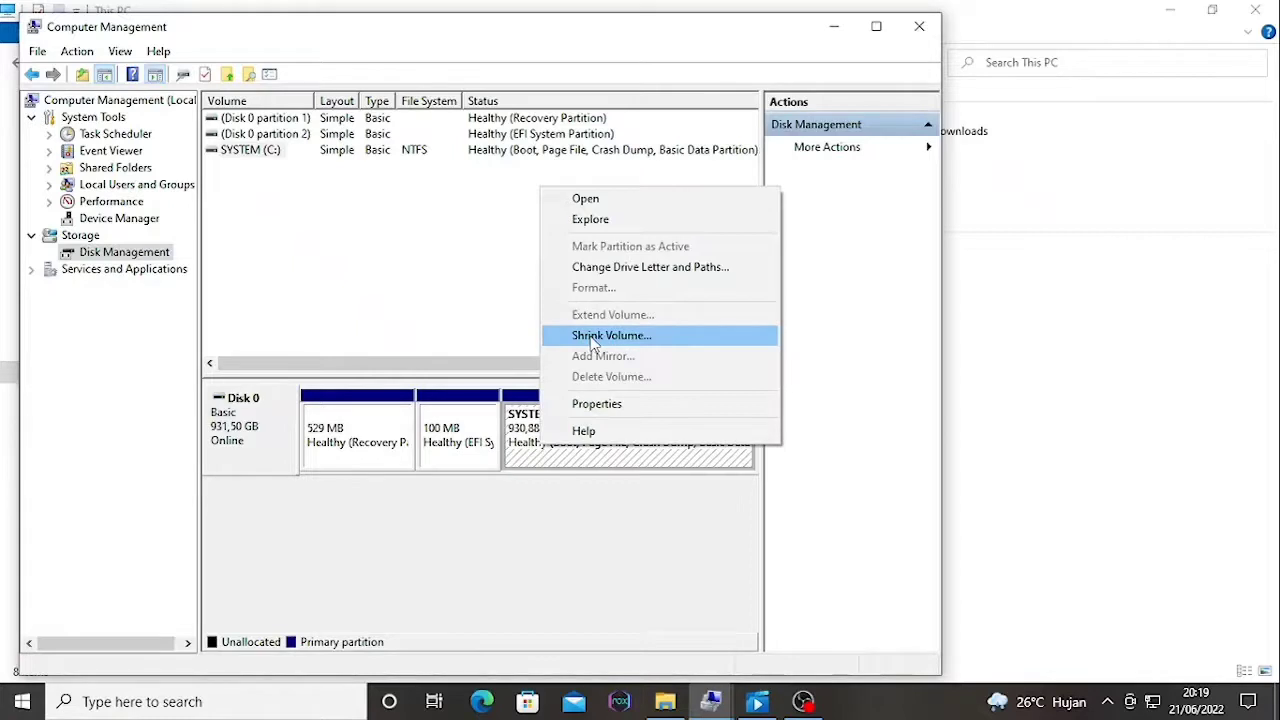
pyautogui.click(414, 300)
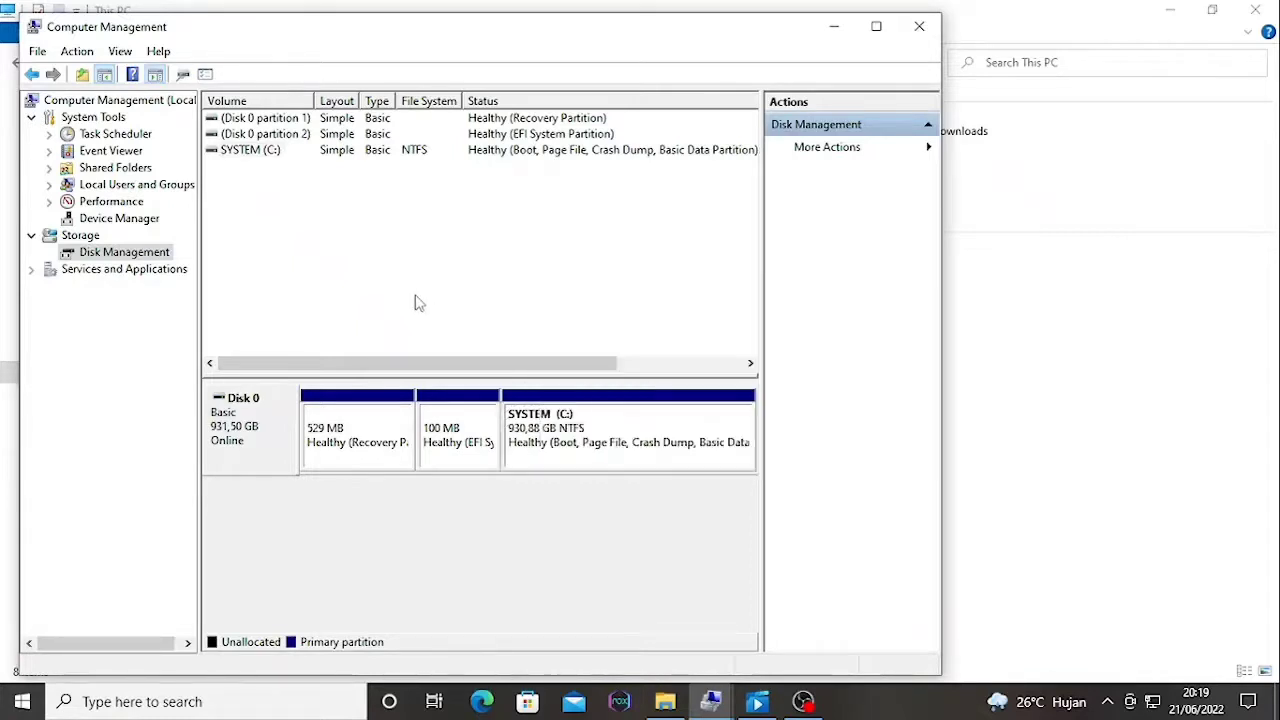
pyautogui.rightClick(287, 151)
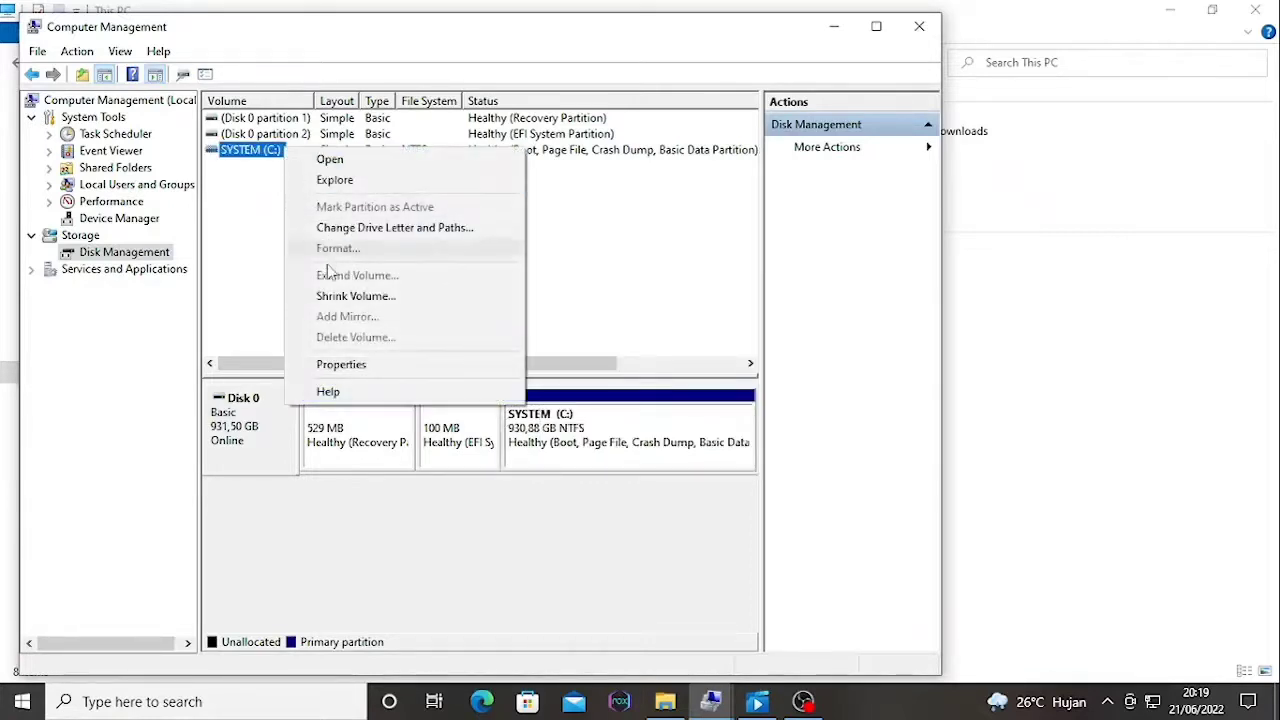
pyautogui.click(345, 296)
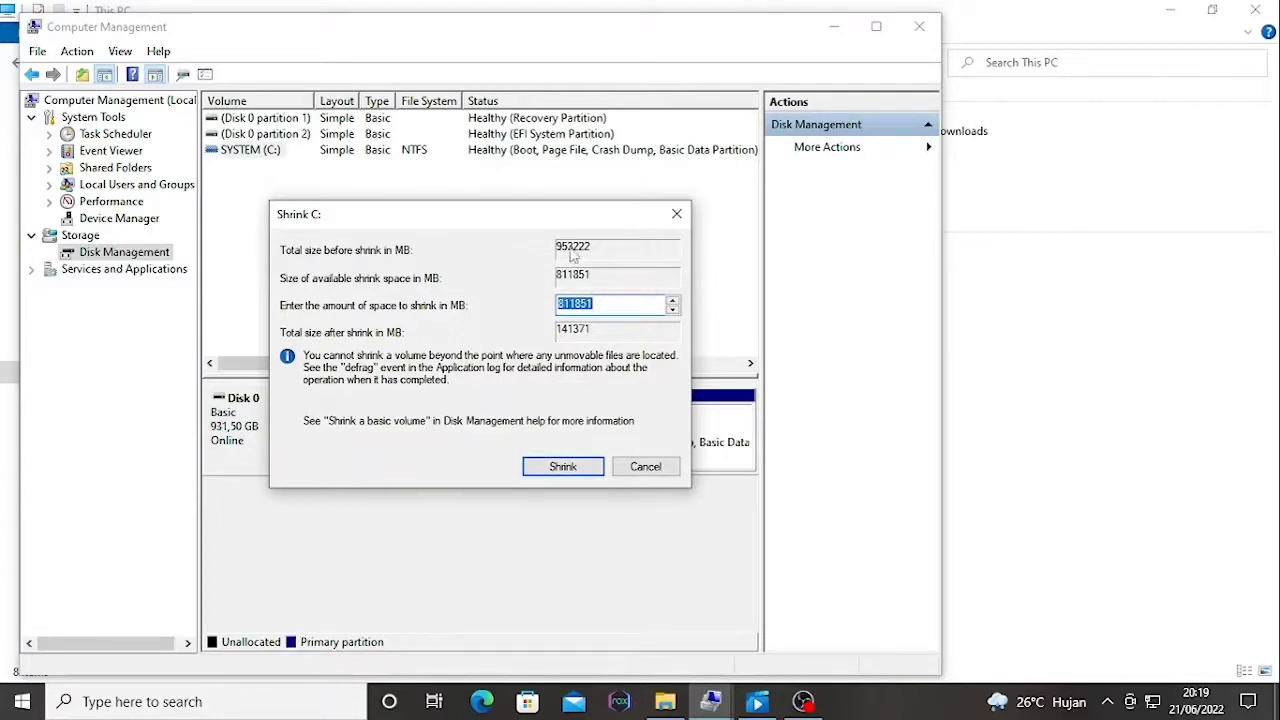
# Step: Set the amount of space to shrink to 100000 MB and shrink the C: volume
pyautogui.click(610, 301)
pyautogui.press('BackSpace')
pyautogui.press('BackSpace')
pyautogui.press('BackSpace')
pyautogui.press('BackSpace')
pyautogui.press('BackSpace')
pyautogui.press('BackSpace')
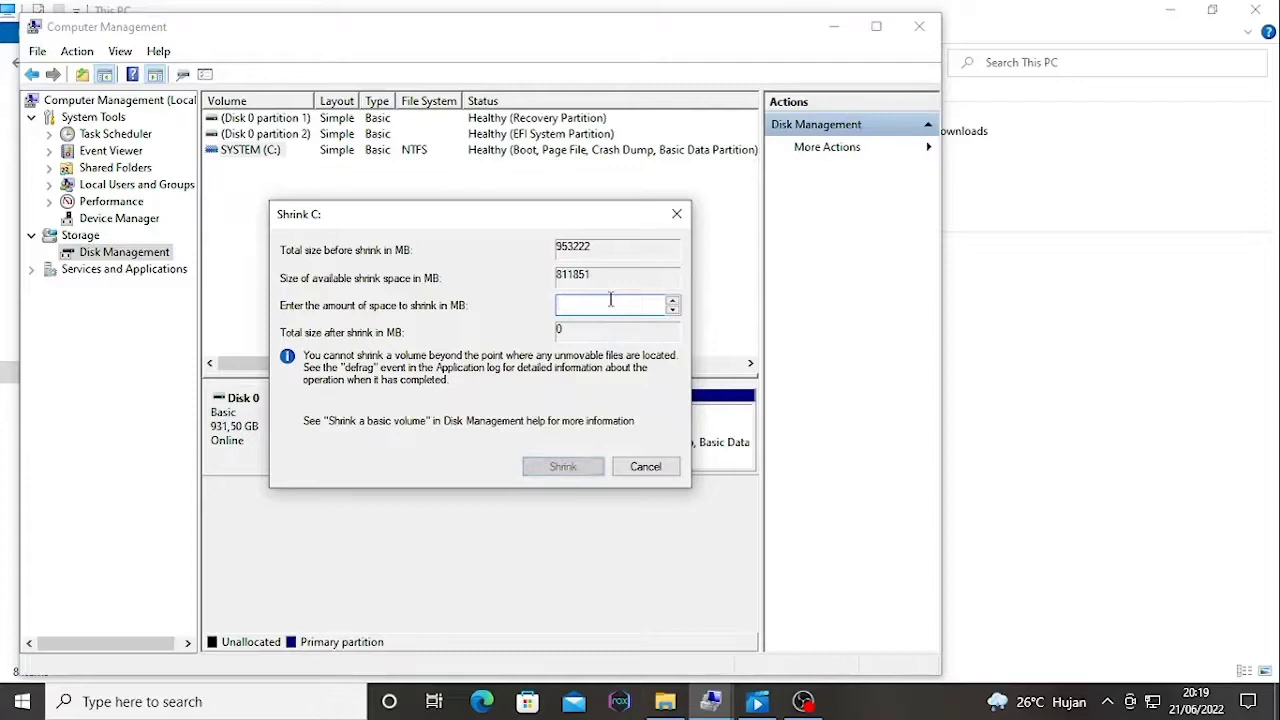
pyautogui.write('10000')
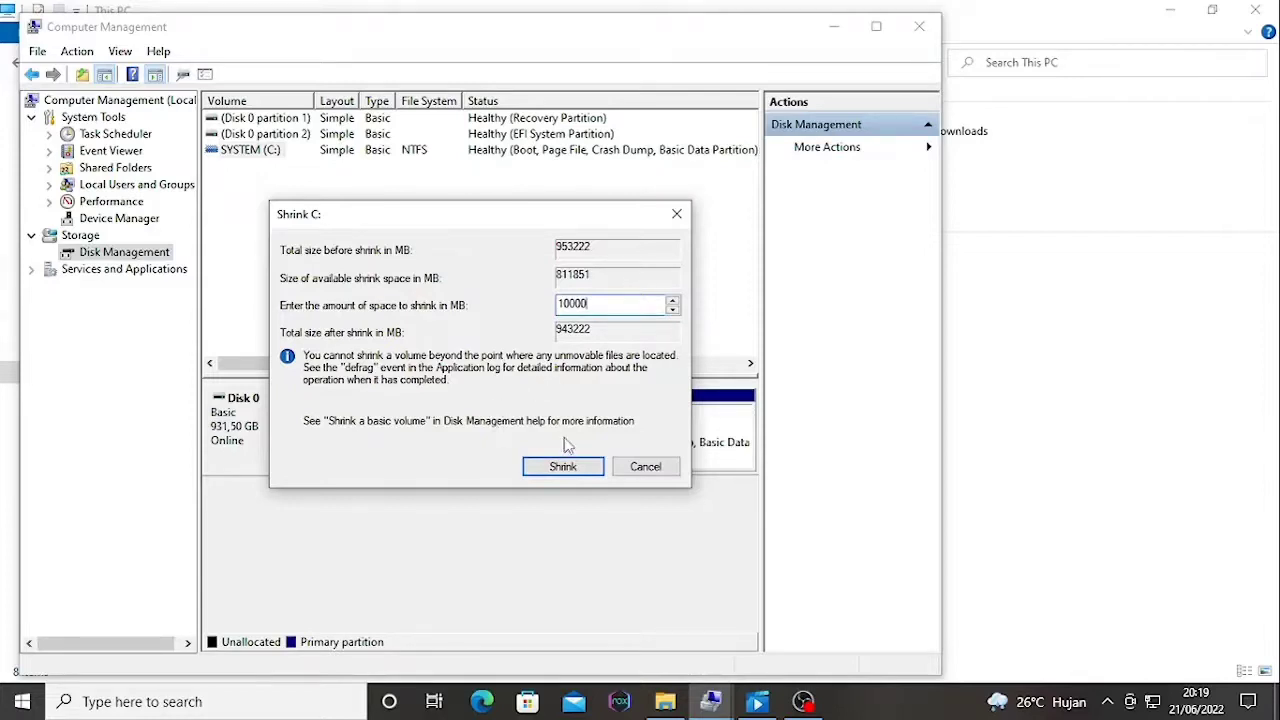
pyautogui.write('0')
pyautogui.click(562, 467)
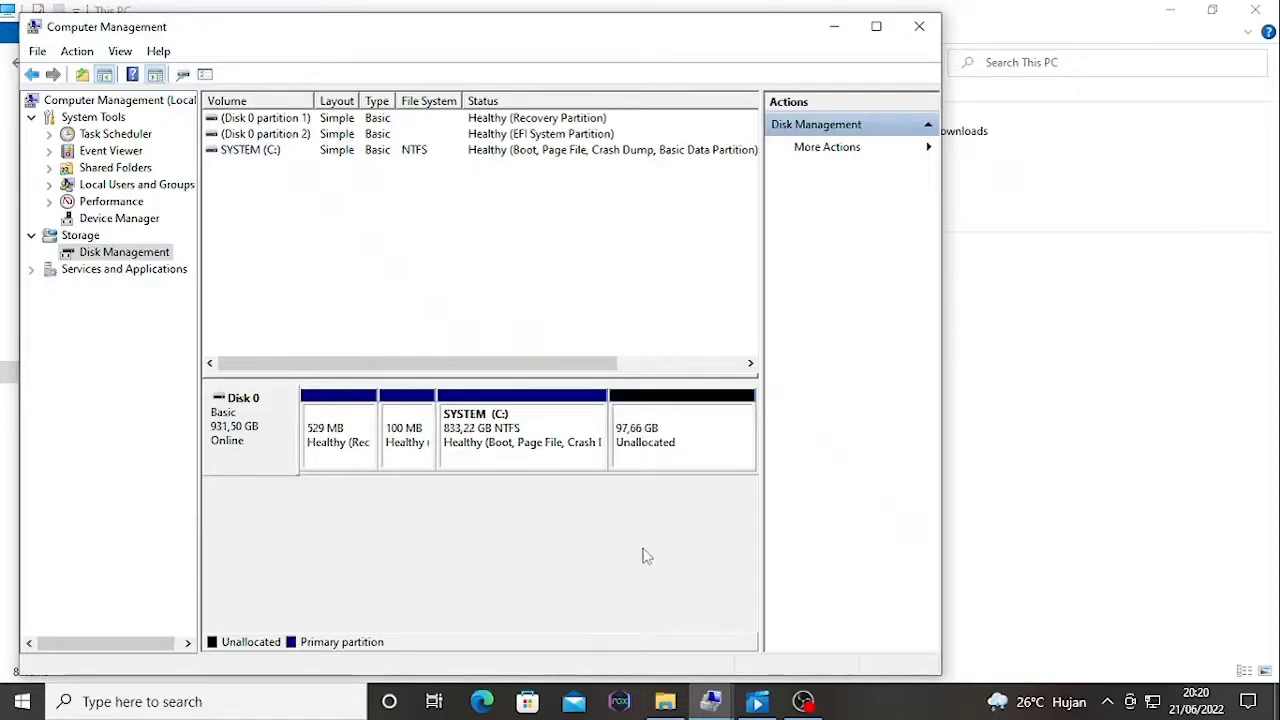
# Step: Start a new simple volume in the unallocated space of Disk 0 and set its size to 80000 MB
pyautogui.rightClick(657, 440)
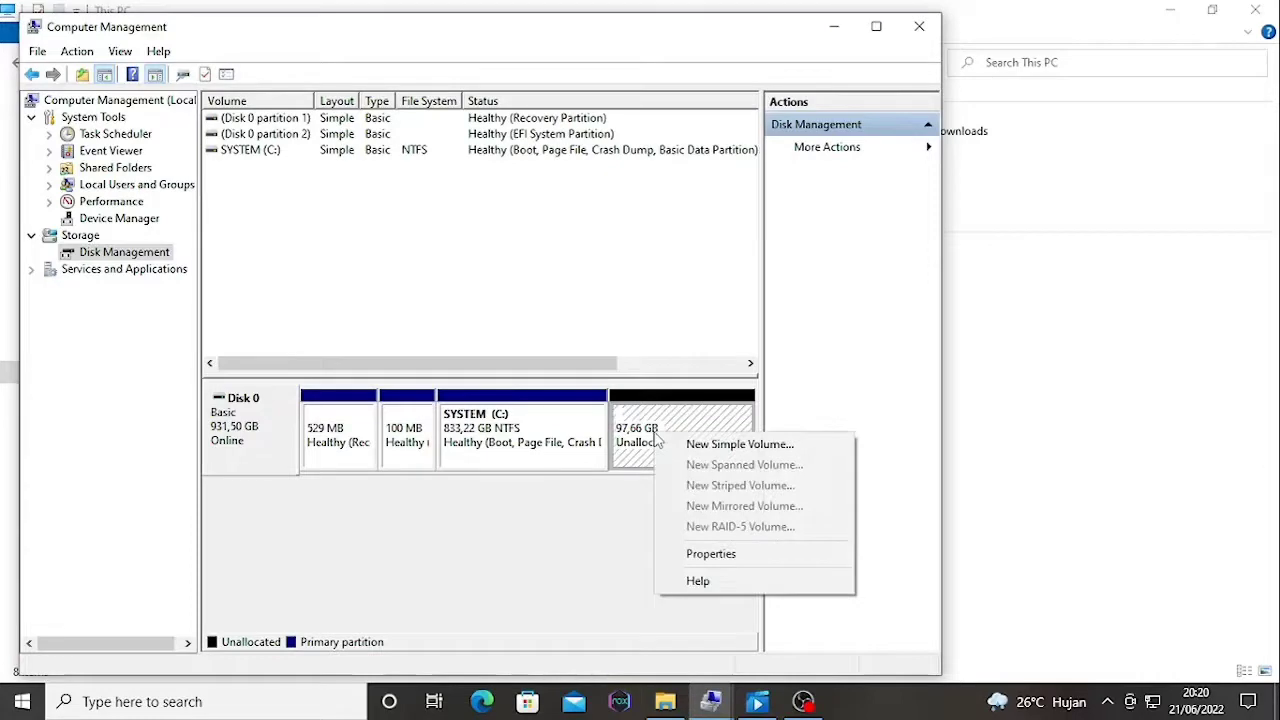
pyautogui.click(721, 450)
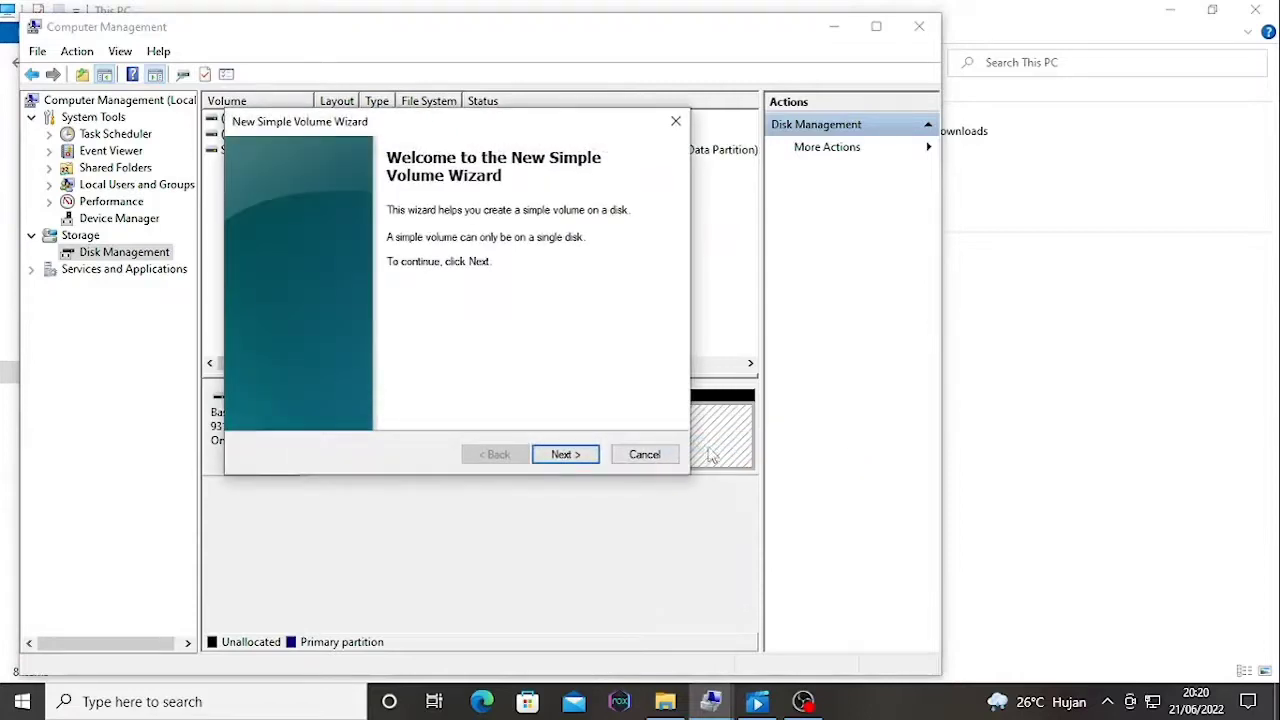
pyautogui.click(579, 454)
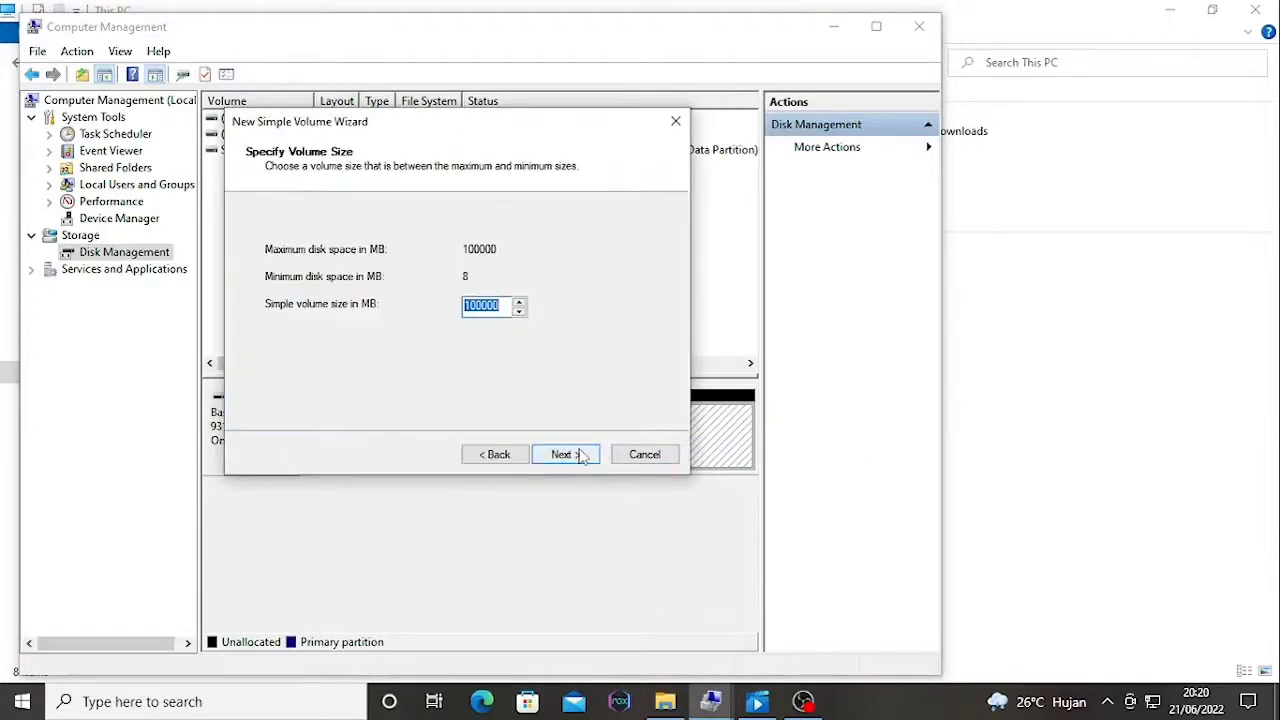
pyautogui.click(467, 310)
pyautogui.press('Delete')
pyautogui.write('8')
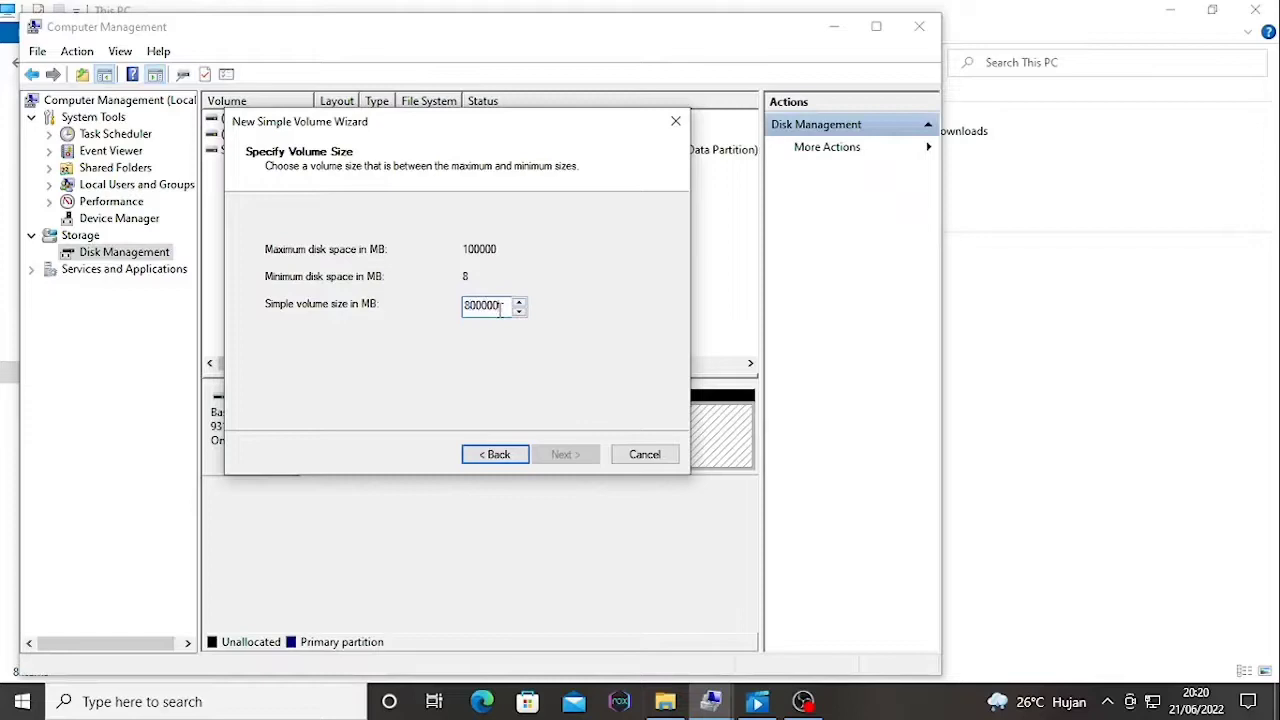
pyautogui.press('BackSpace')
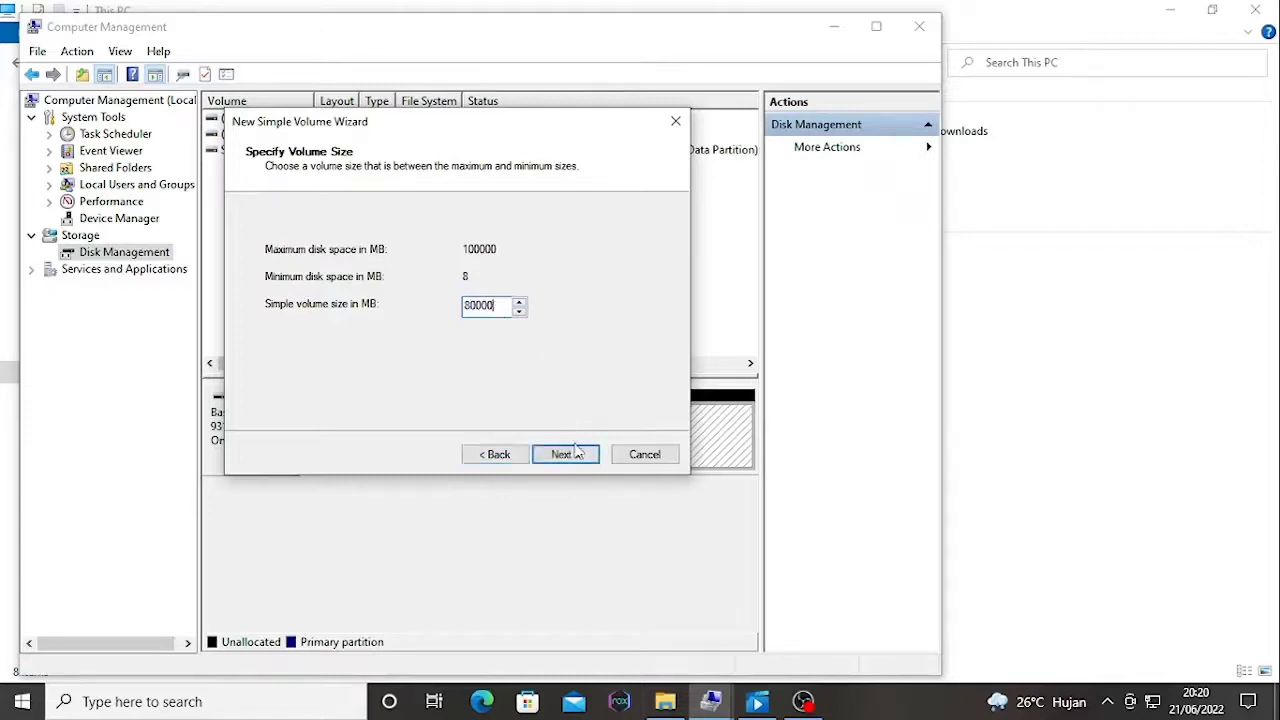
pyautogui.click(566, 455)
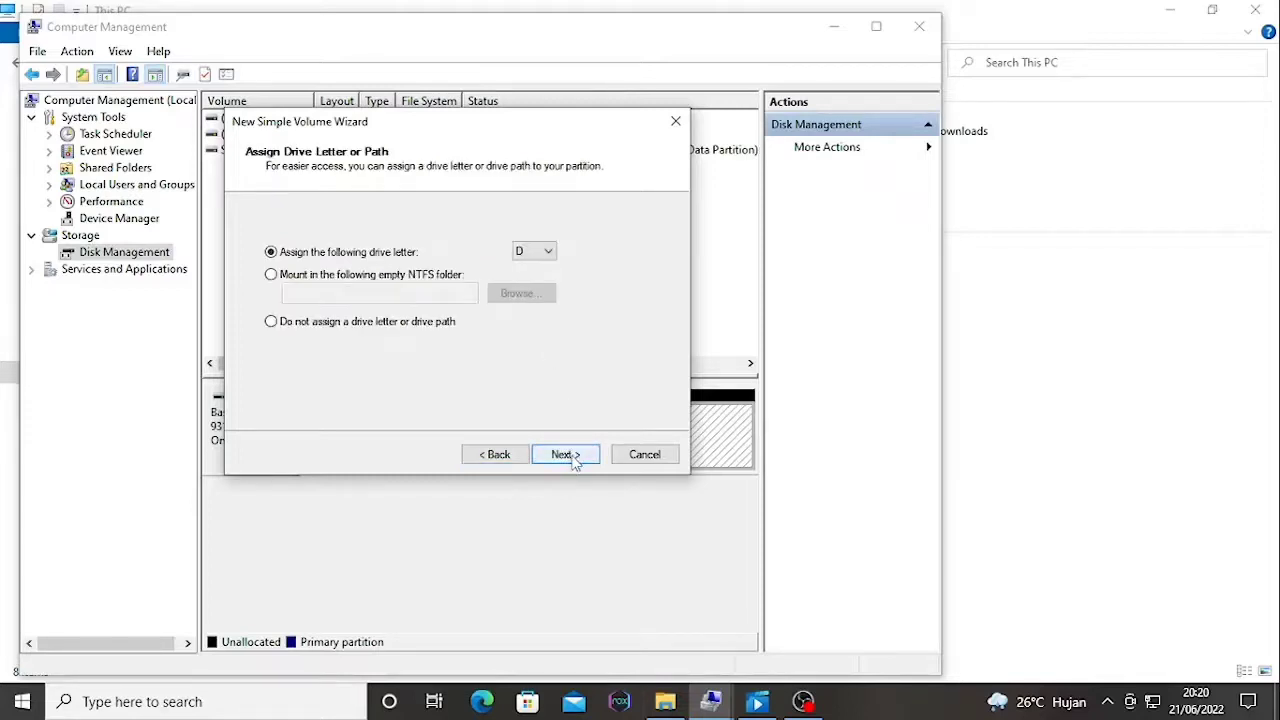
# Step: Assign drive letter P to the new volume
pyautogui.click(534, 252)
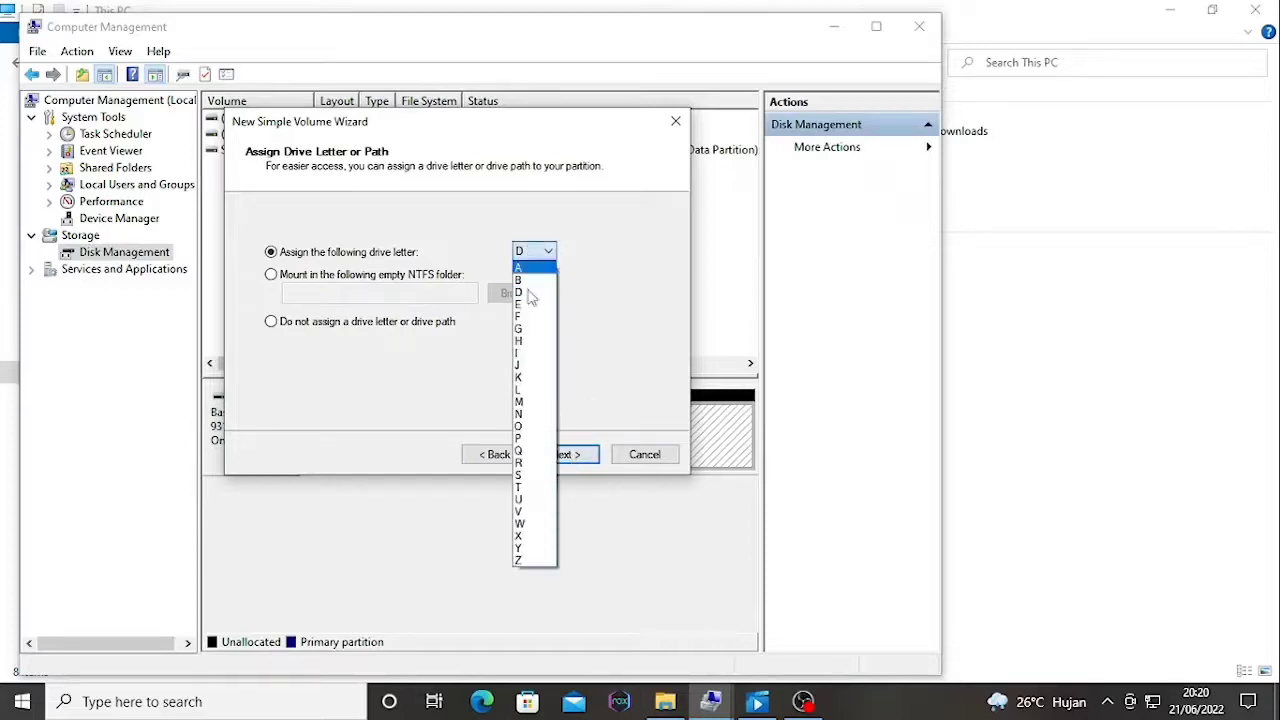
pyautogui.click(530, 440)
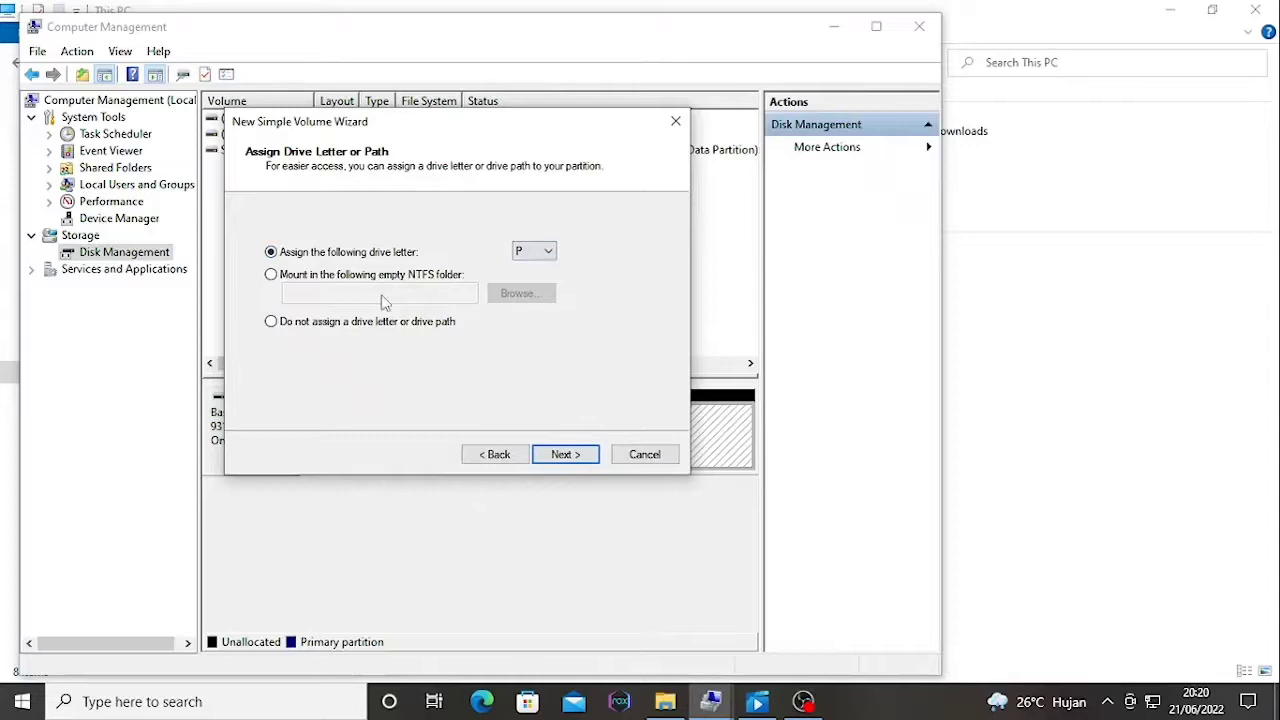
pyautogui.click(565, 455)
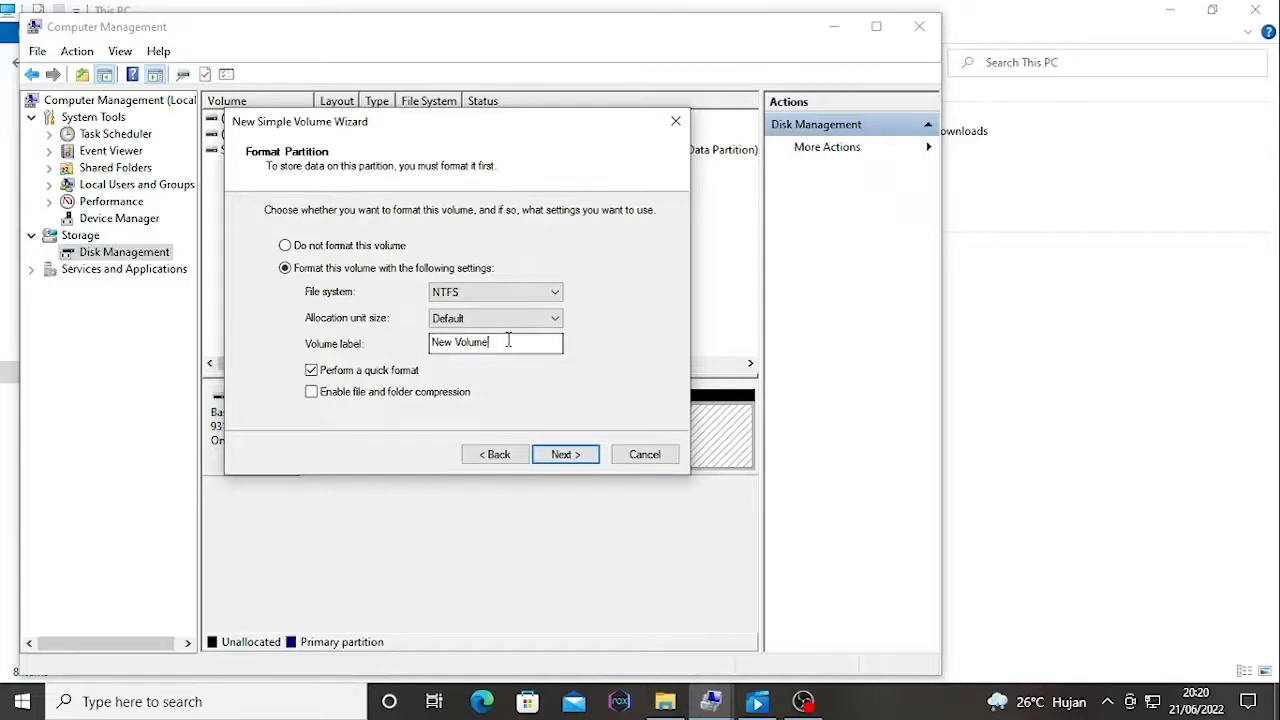
# Step: Label the new volume "partisi 1", keeping NTFS with quick format, and finish creating it
pyautogui.press('BackSpace')
pyautogui.press('BackSpace')
pyautogui.press('BackSpace')
pyautogui.press('BackSpace')
pyautogui.press('BackSpace')
pyautogui.press('BackSpace')
pyautogui.press('BackSpace')
pyautogui.press('BackSpace')
pyautogui.press('BackSpace')
pyautogui.press('BackSpace')
pyautogui.write('partisi 1')
pyautogui.click(565, 454)
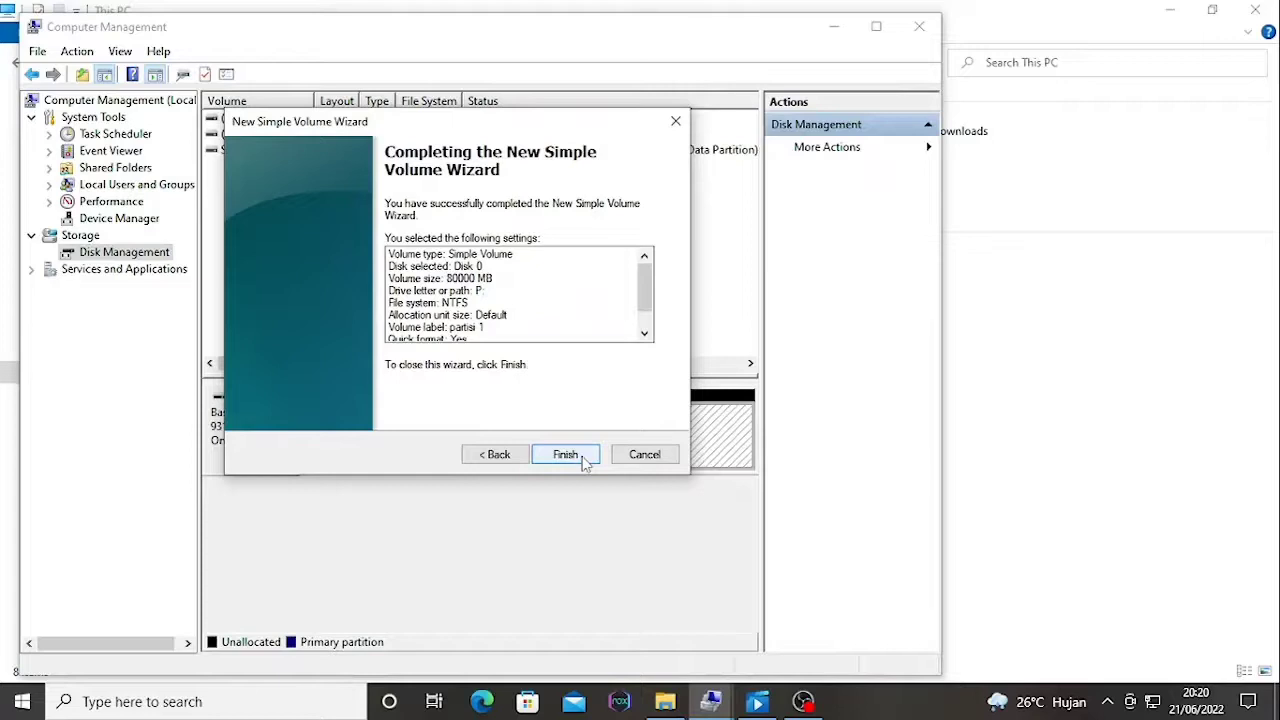
pyautogui.click(565, 454)
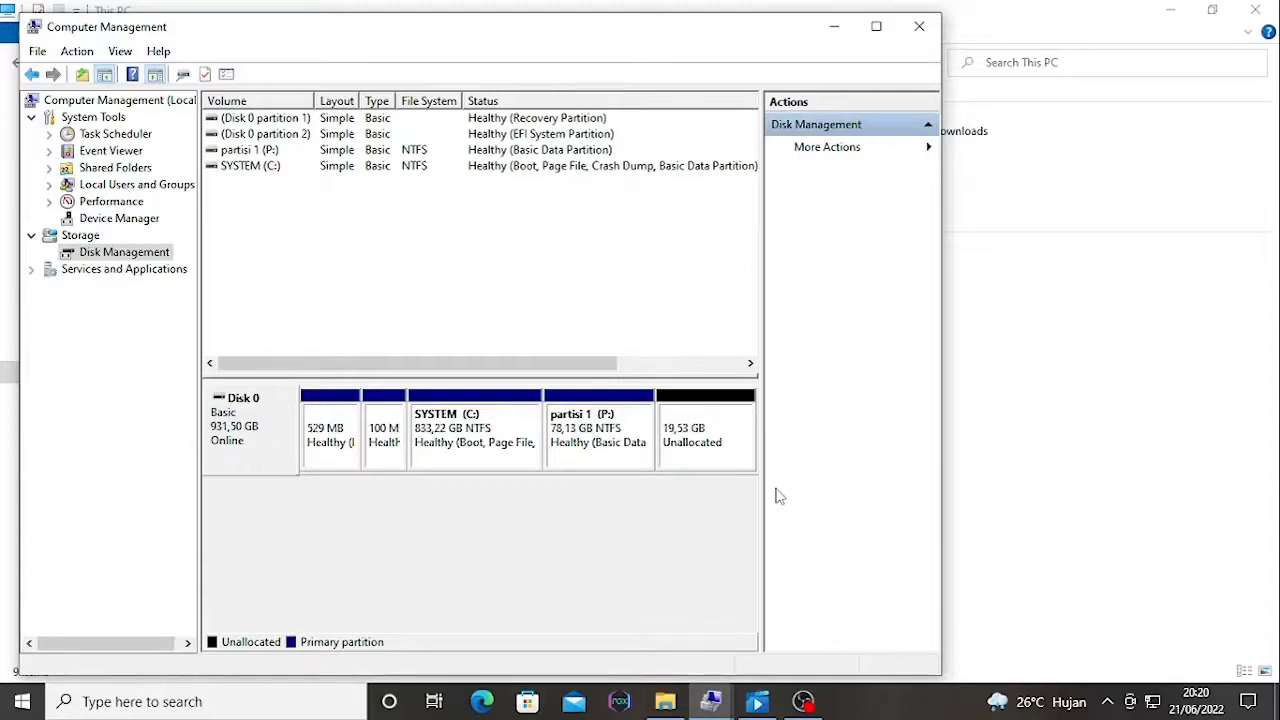
pyautogui.click(620, 428)
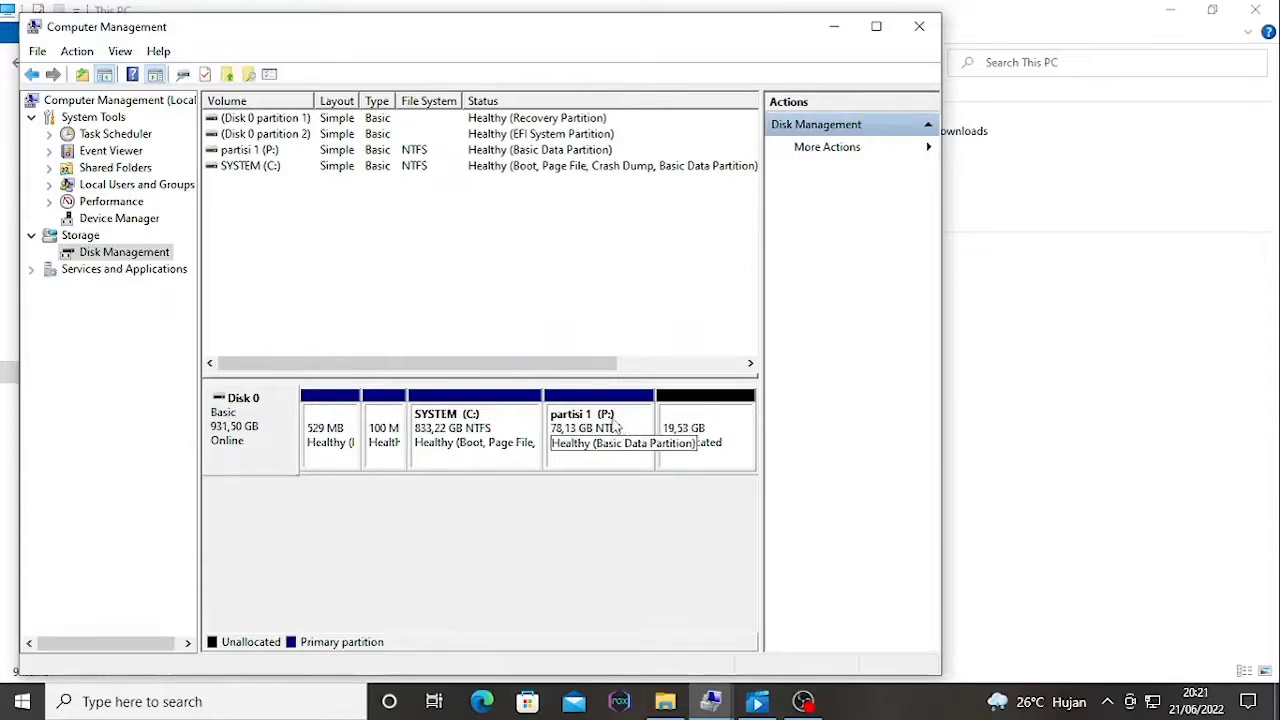
pyautogui.rightClick(617, 425)
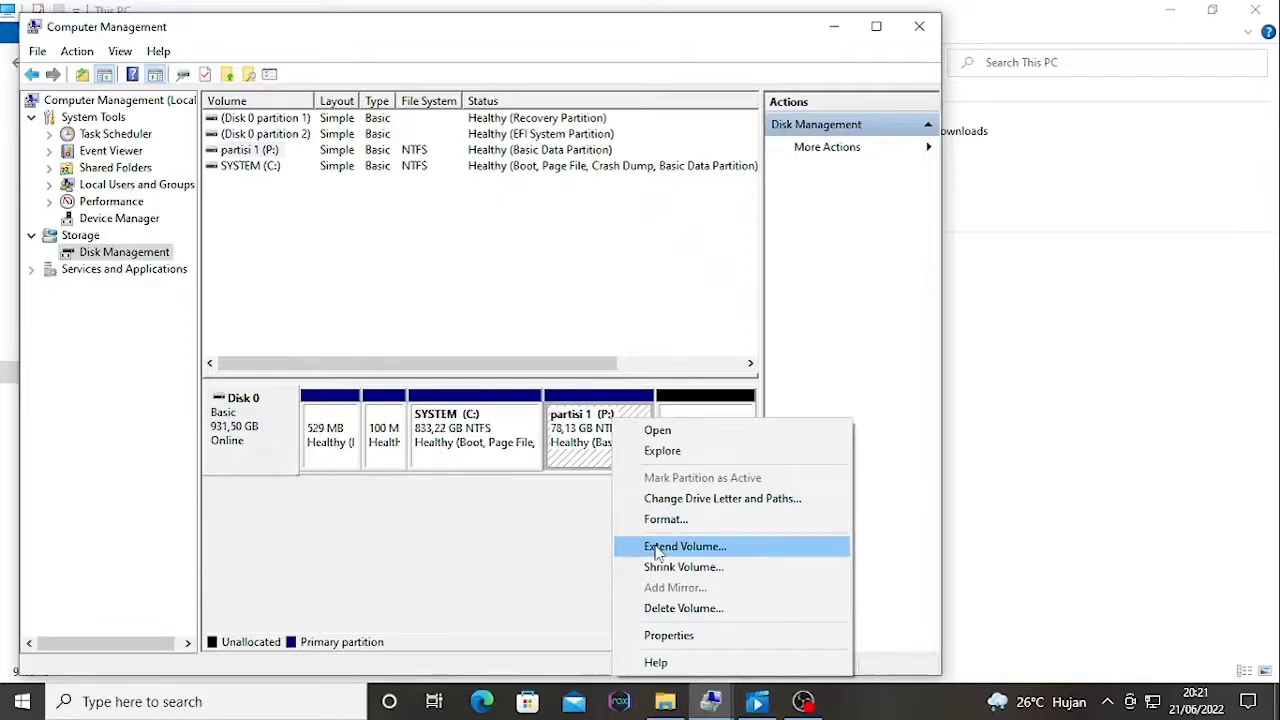
pyautogui.click(593, 564)
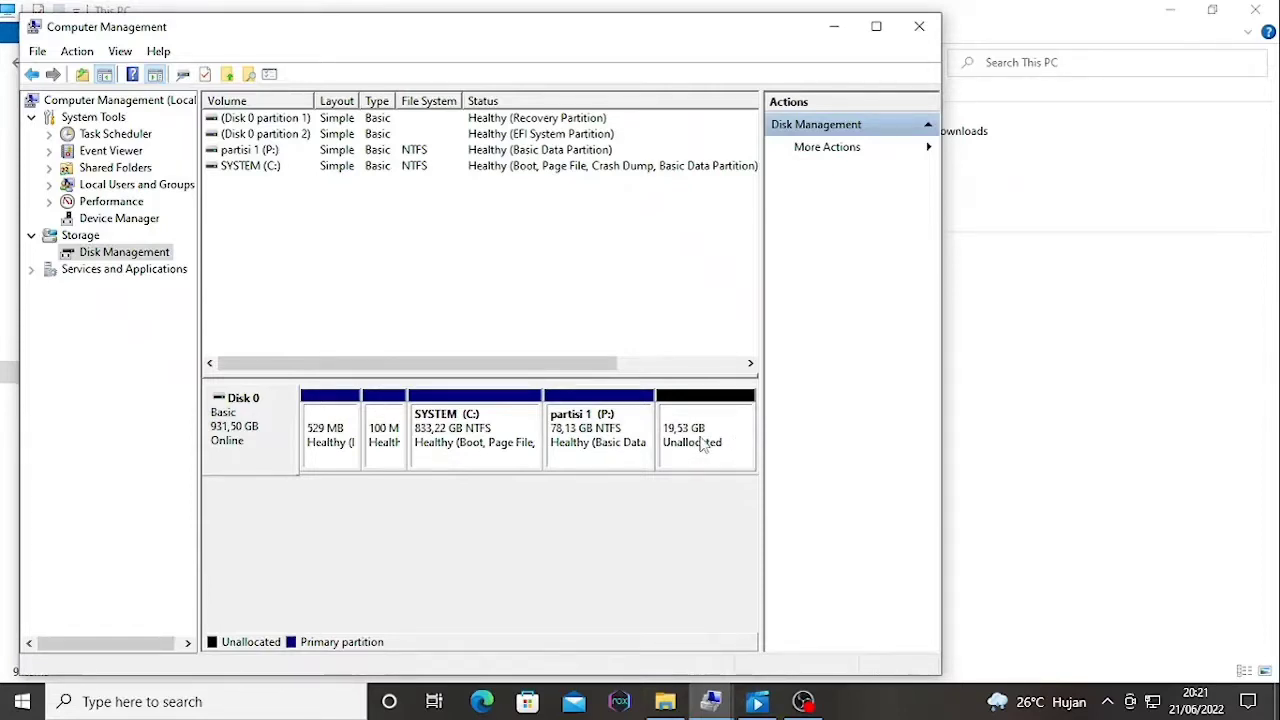
pyautogui.rightClick(606, 432)
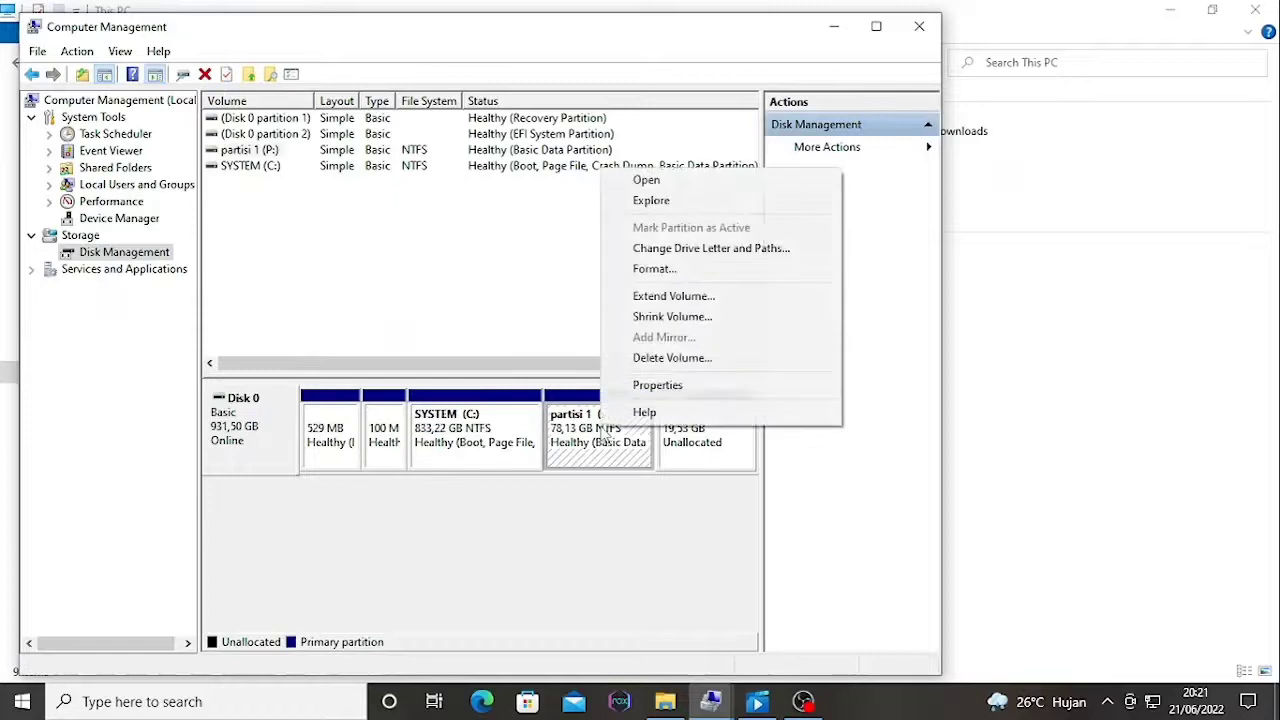
pyautogui.click(596, 498)
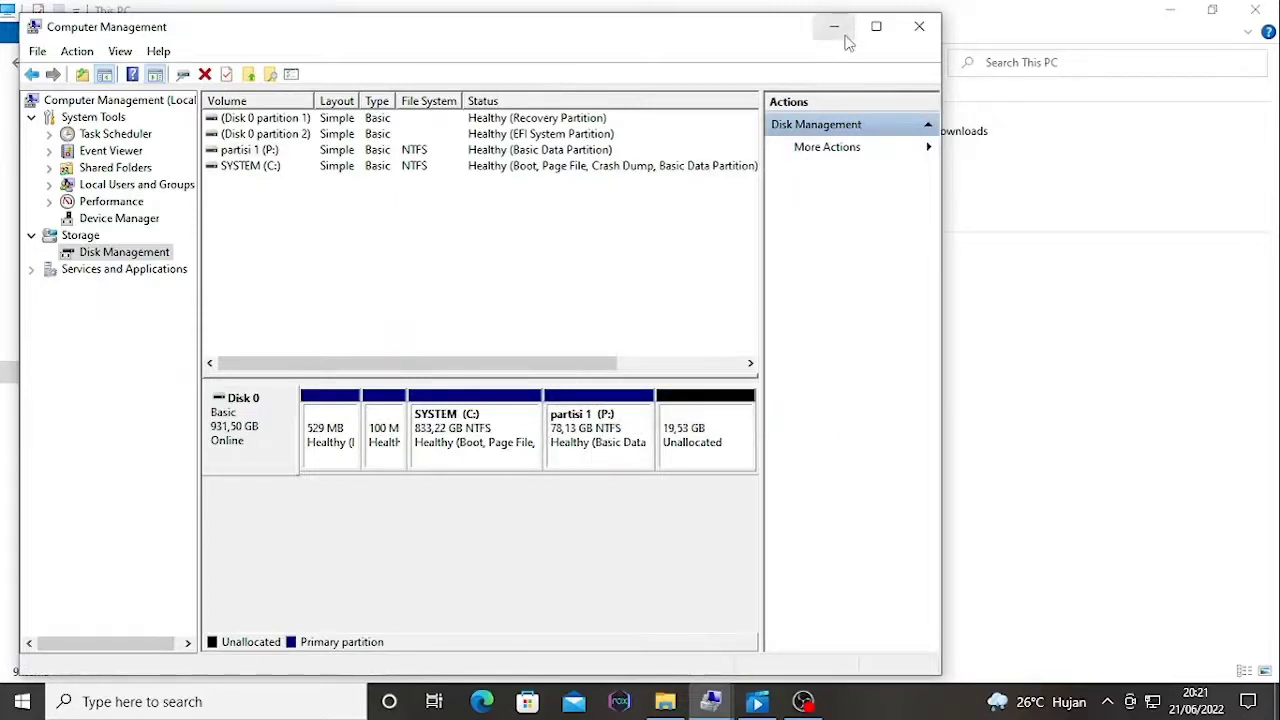
# Step: Extend the partisi 1 (P:) volume by 20000 MB from the unallocated space on Disk 0
pyautogui.rightClick(592, 422)
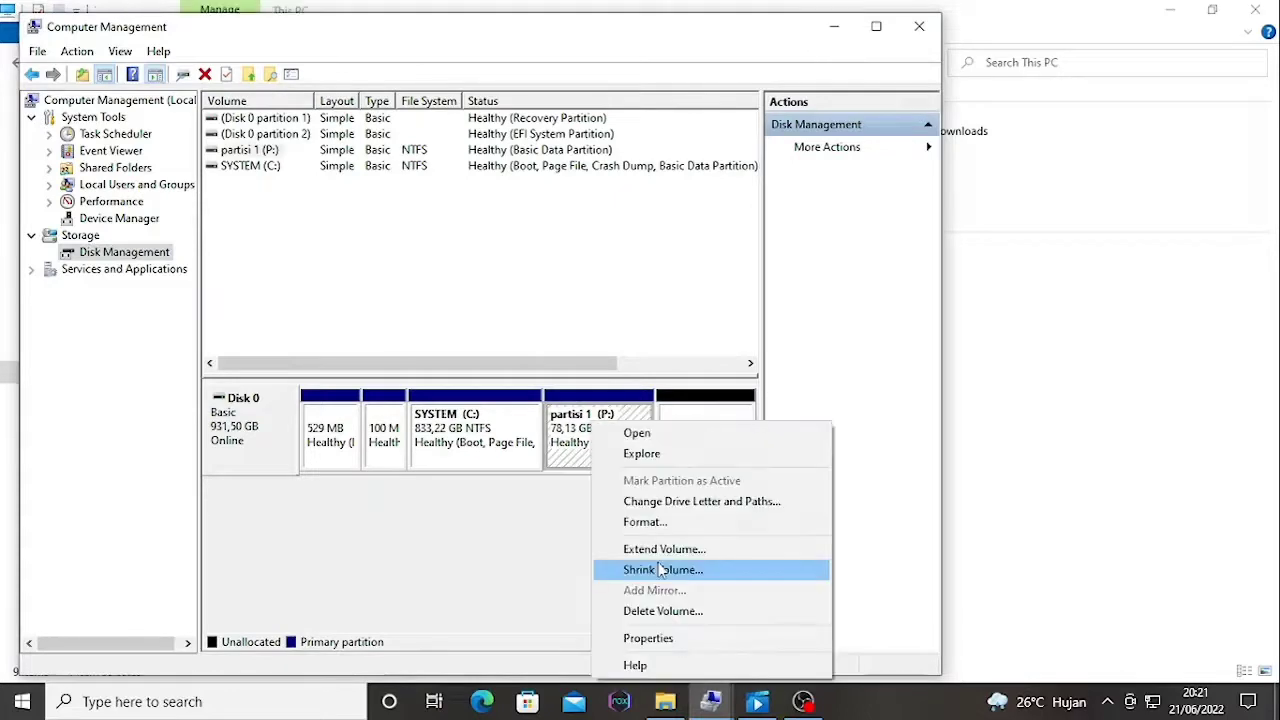
pyautogui.click(650, 552)
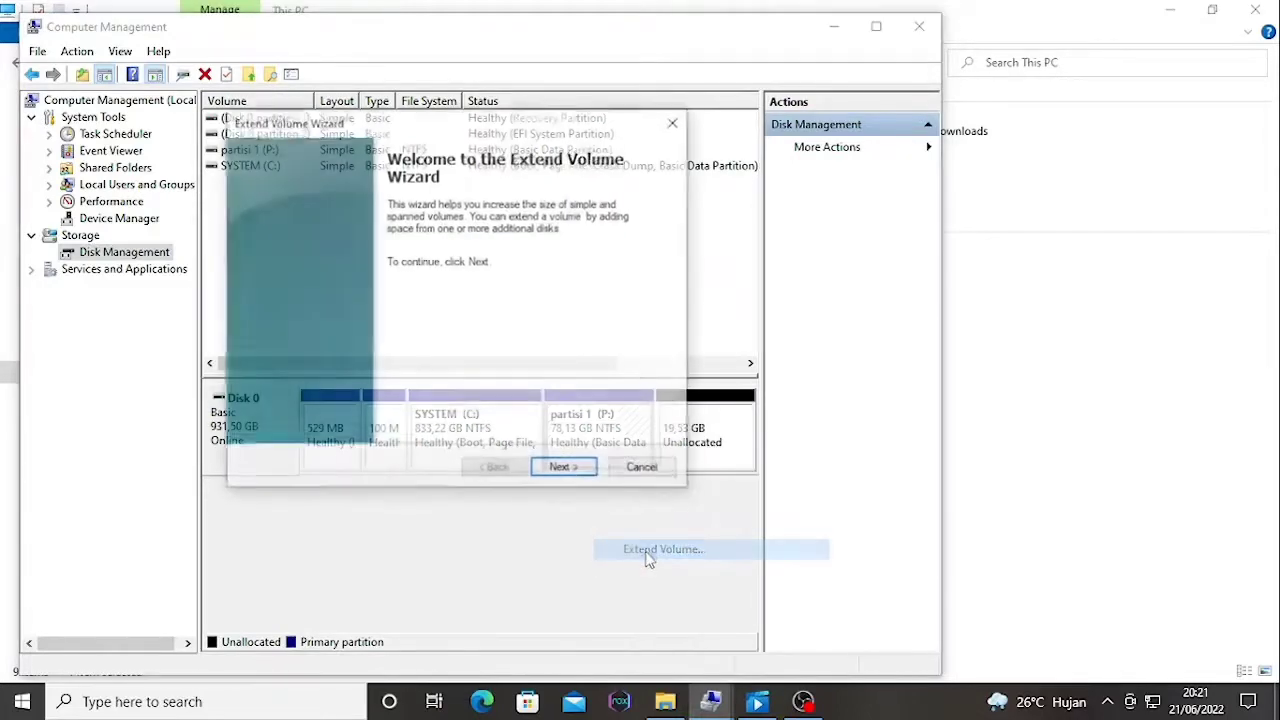
pyautogui.click(588, 472)
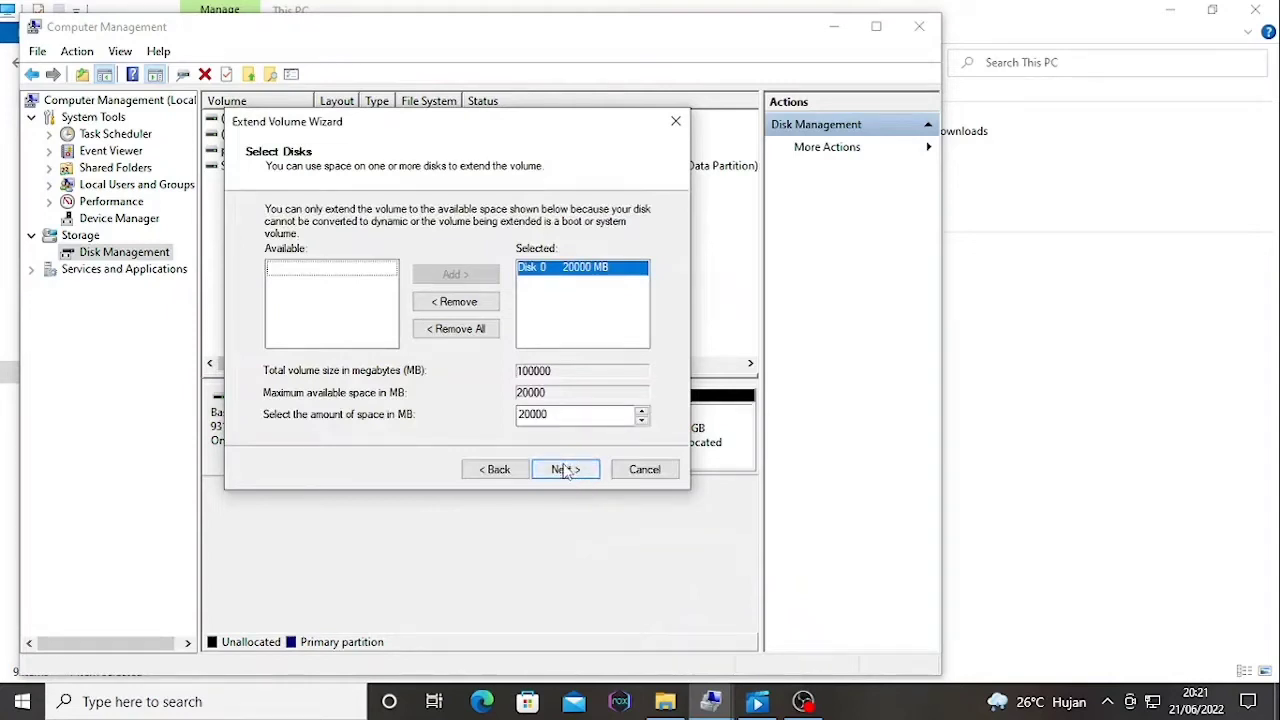
pyautogui.click(565, 470)
pyautogui.click(566, 470)
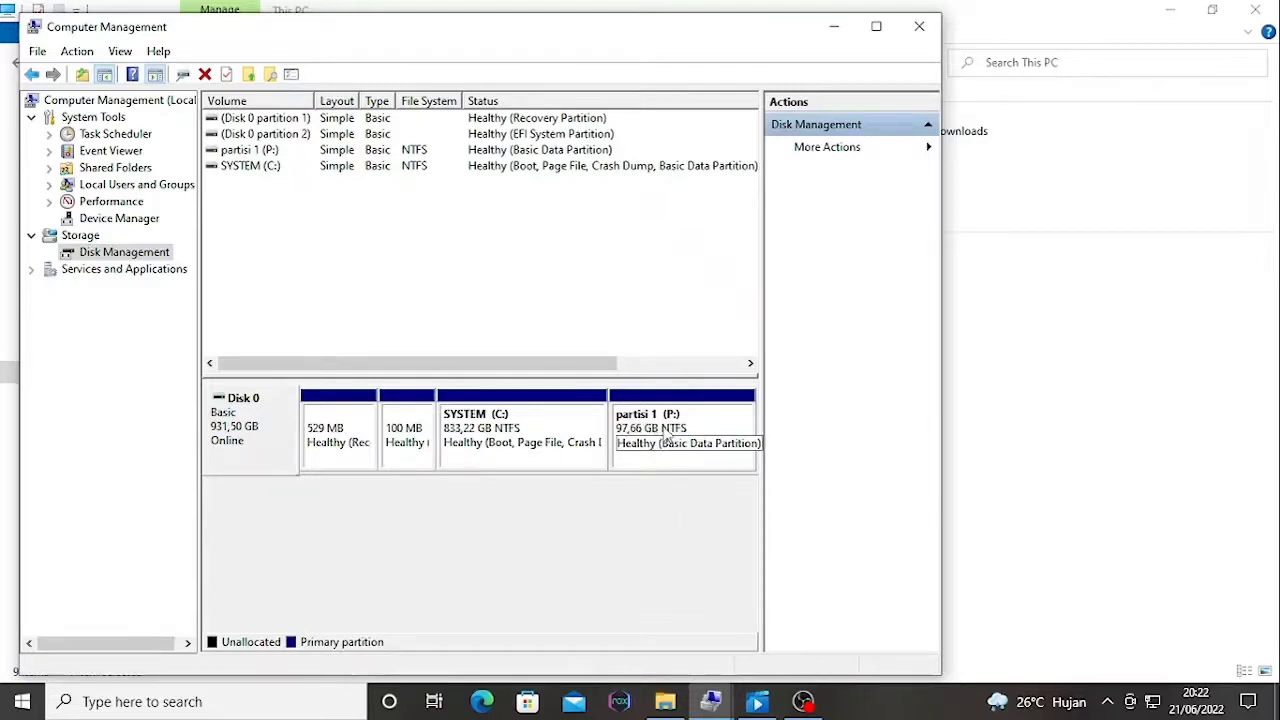
# Step: Delete the partisi 1 (P:) volume
pyautogui.rightClick(665, 437)
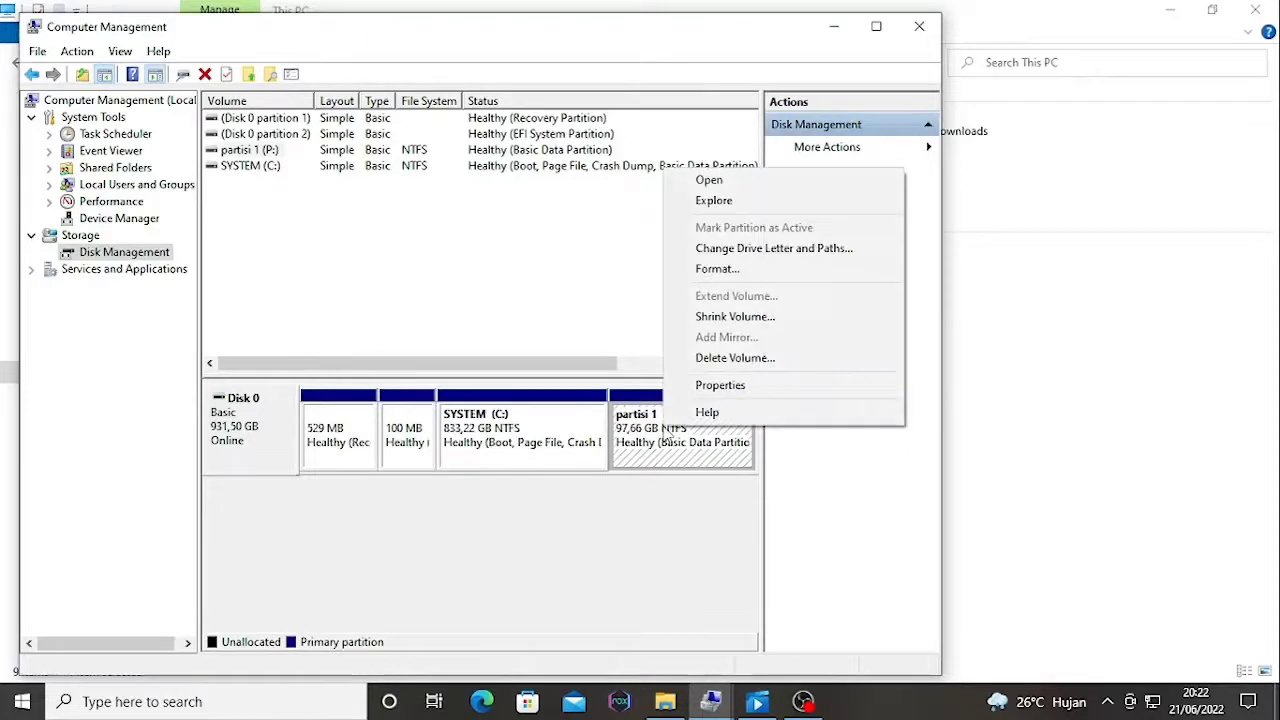
pyautogui.click(756, 363)
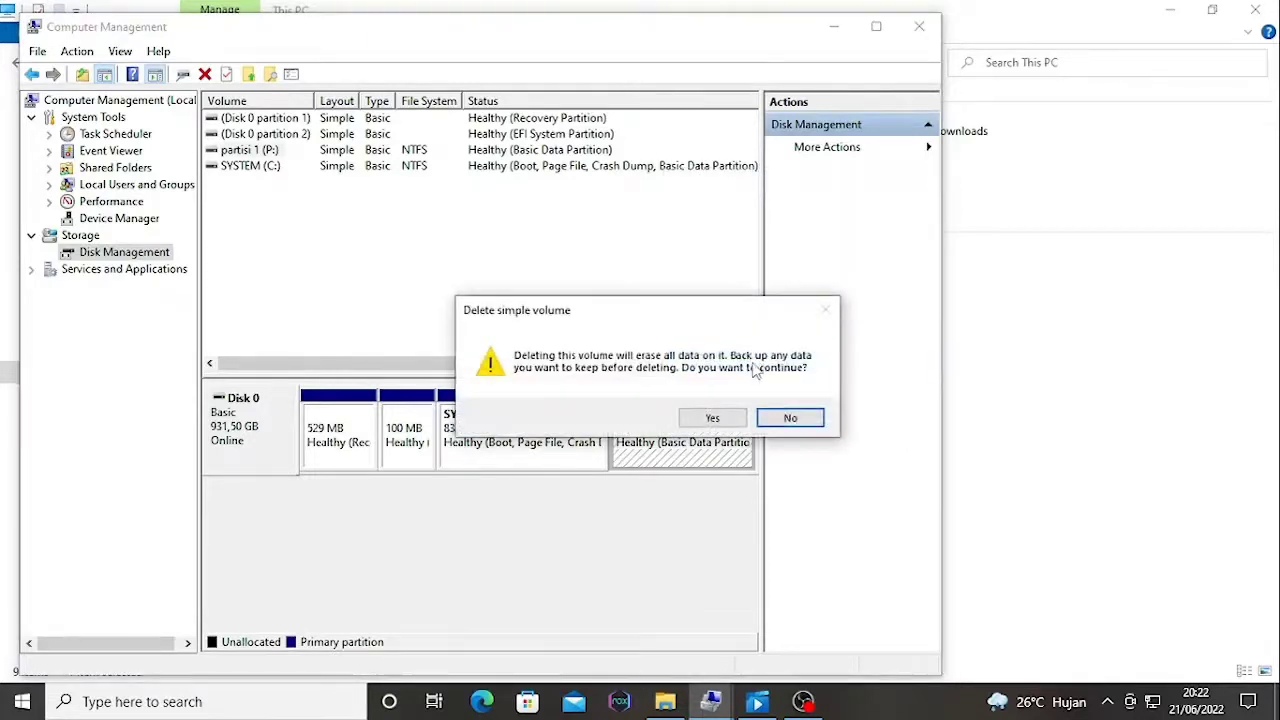
pyautogui.click(722, 418)
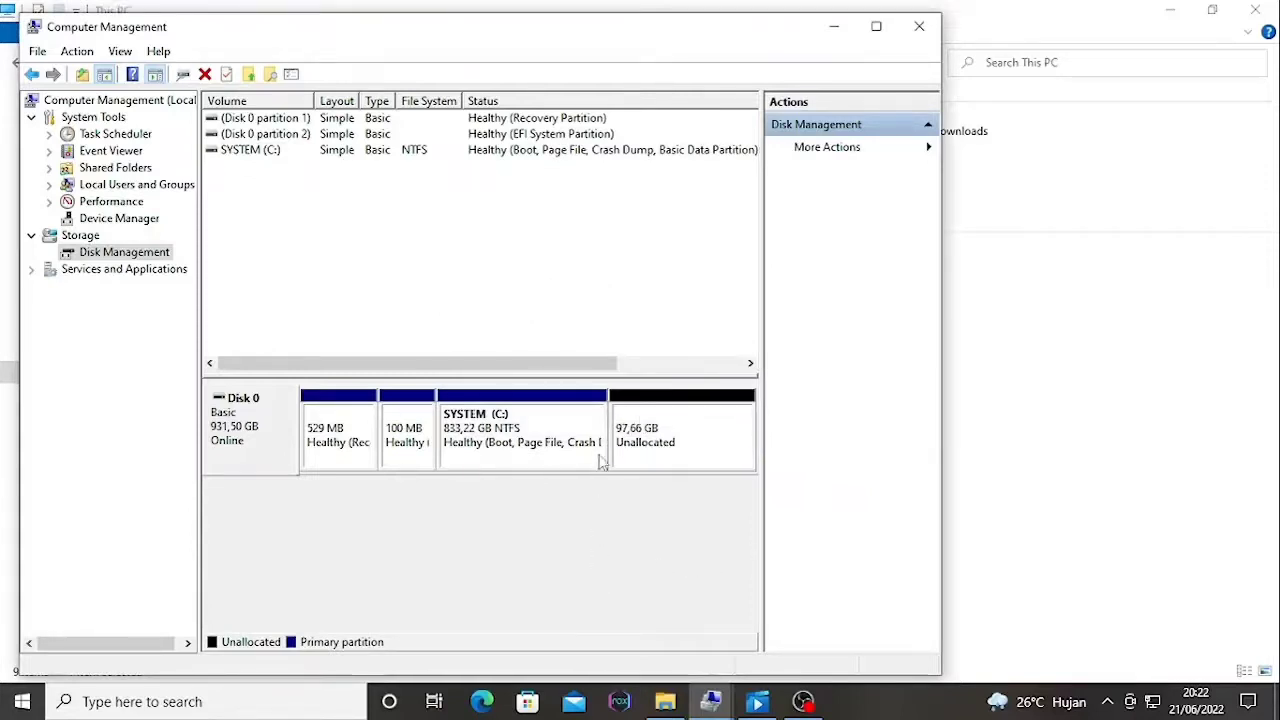
# Step: Extend the SYSTEM (C:) volume by the 100000 MB of unallocated space on Disk 0
pyautogui.rightClick(550, 455)
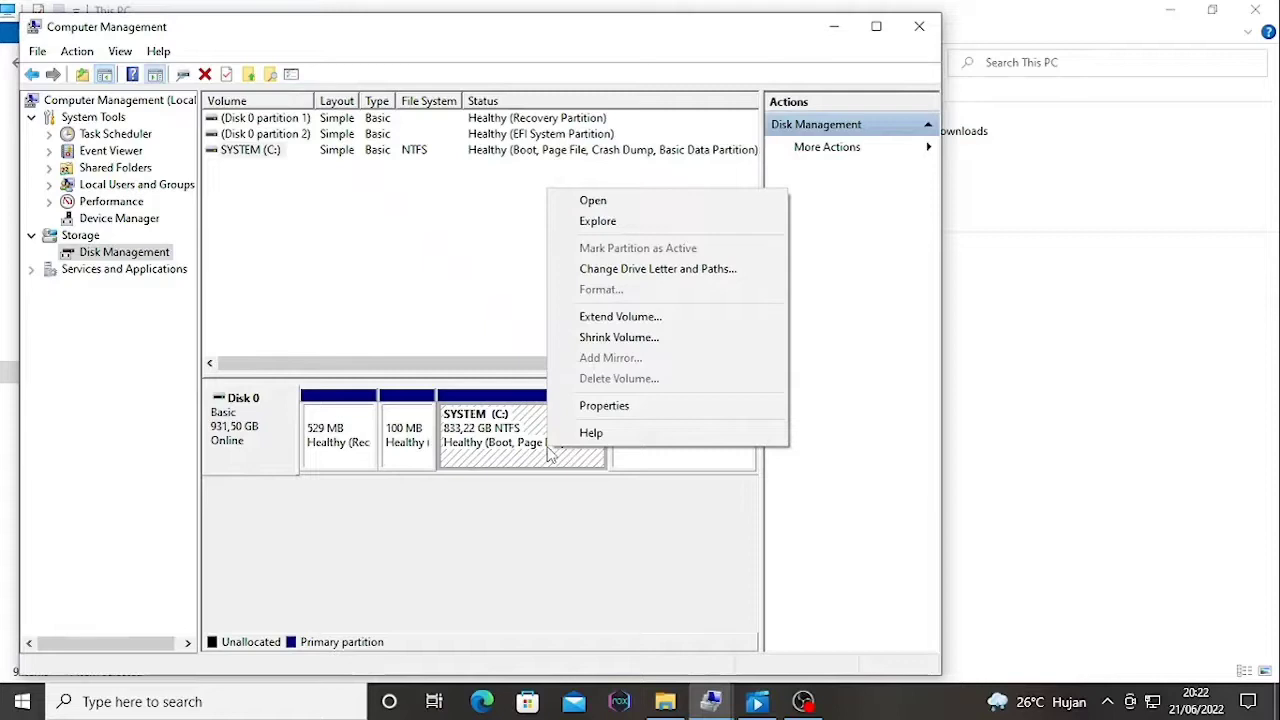
pyautogui.click(592, 318)
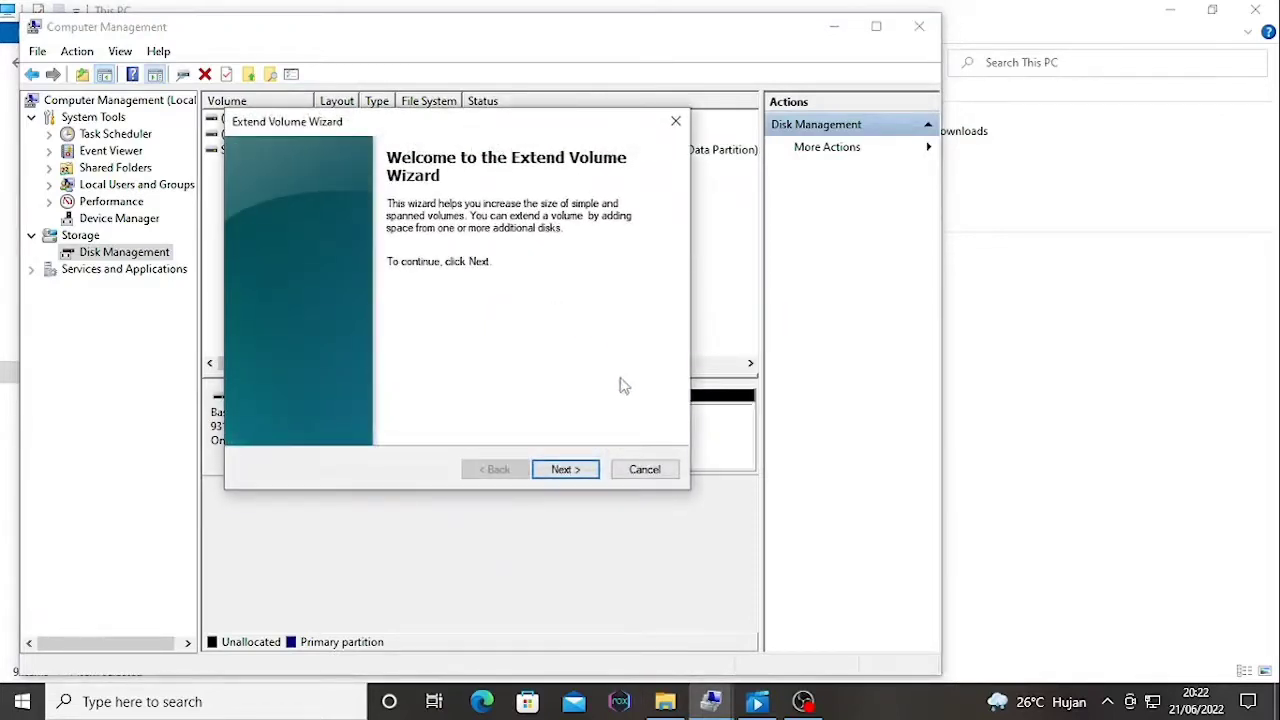
pyautogui.click(566, 470)
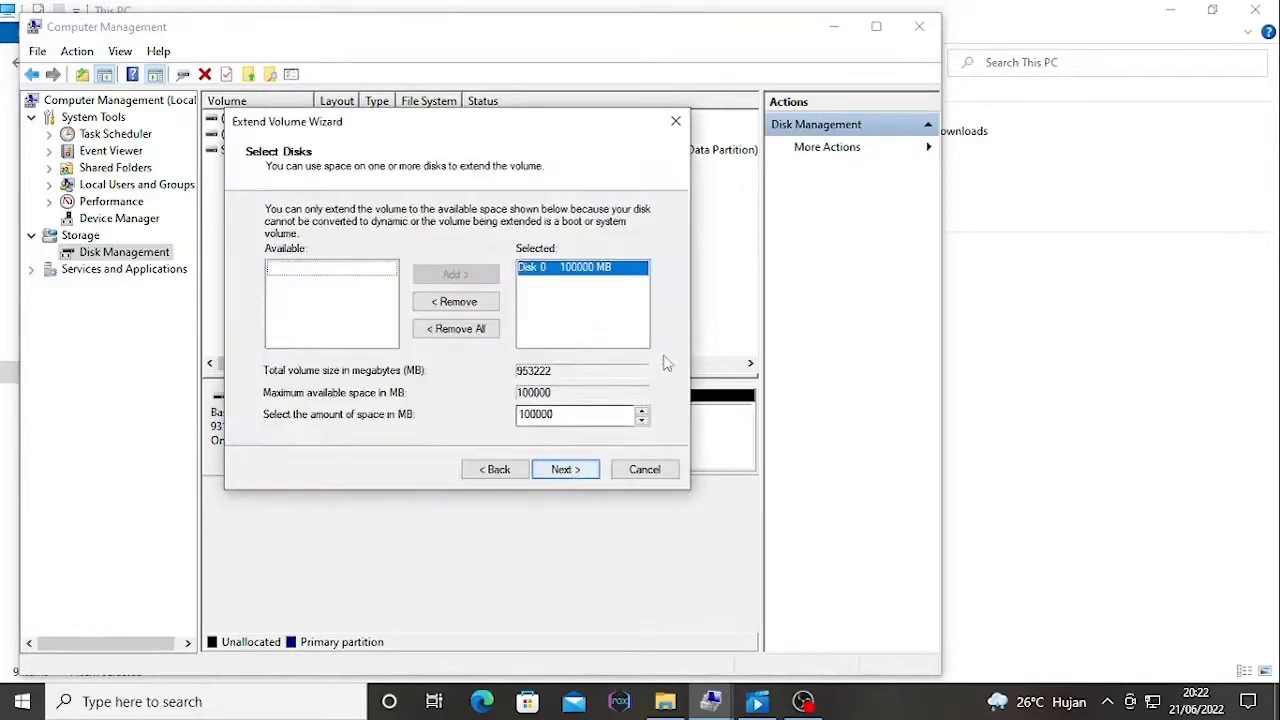
pyautogui.click(591, 471)
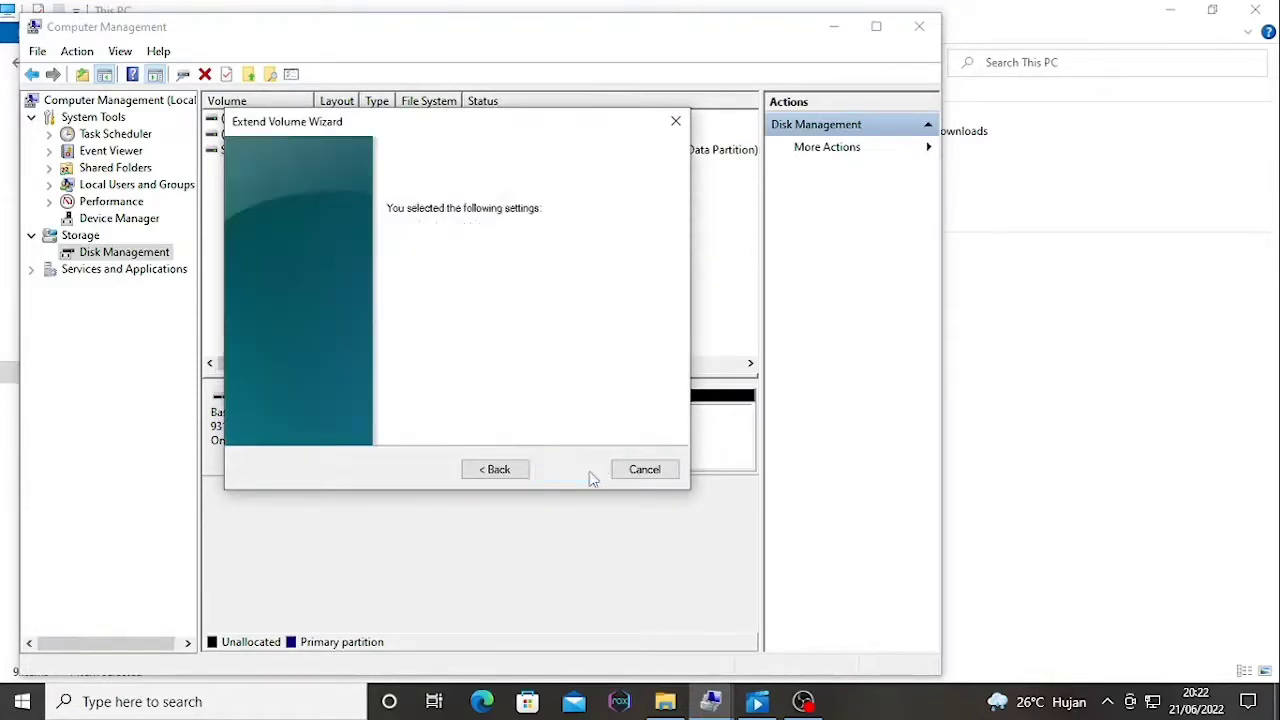
pyautogui.click(590, 475)
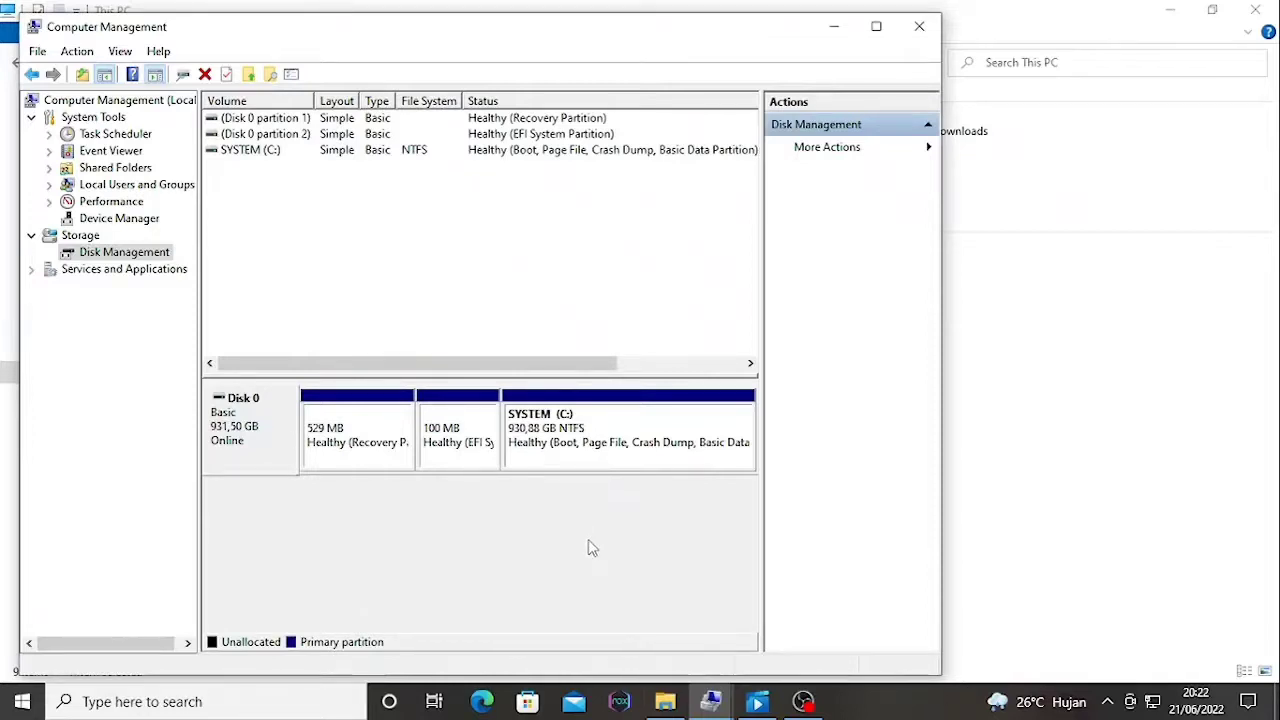
# Step: Minimize Computer Management and start the slide show of the FAT32 & NTFS presentation in PowerPoint
pyautogui.click(836, 29)
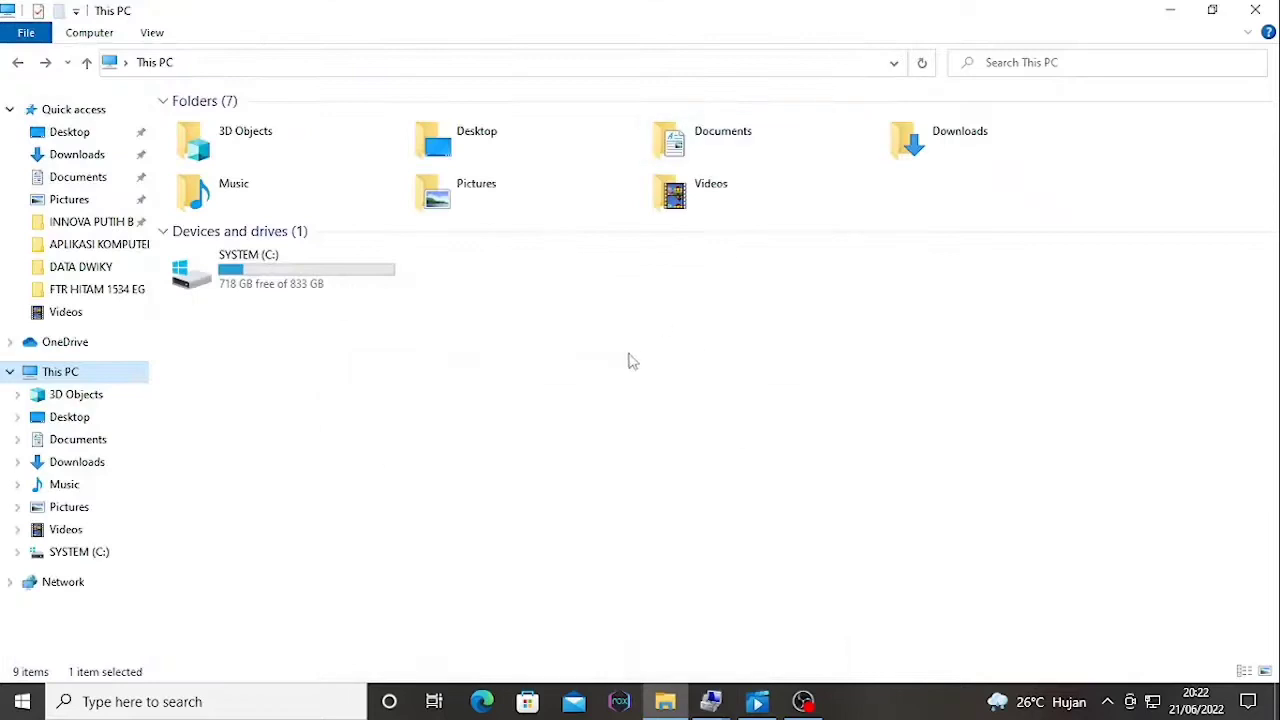
pyautogui.click(566, 407)
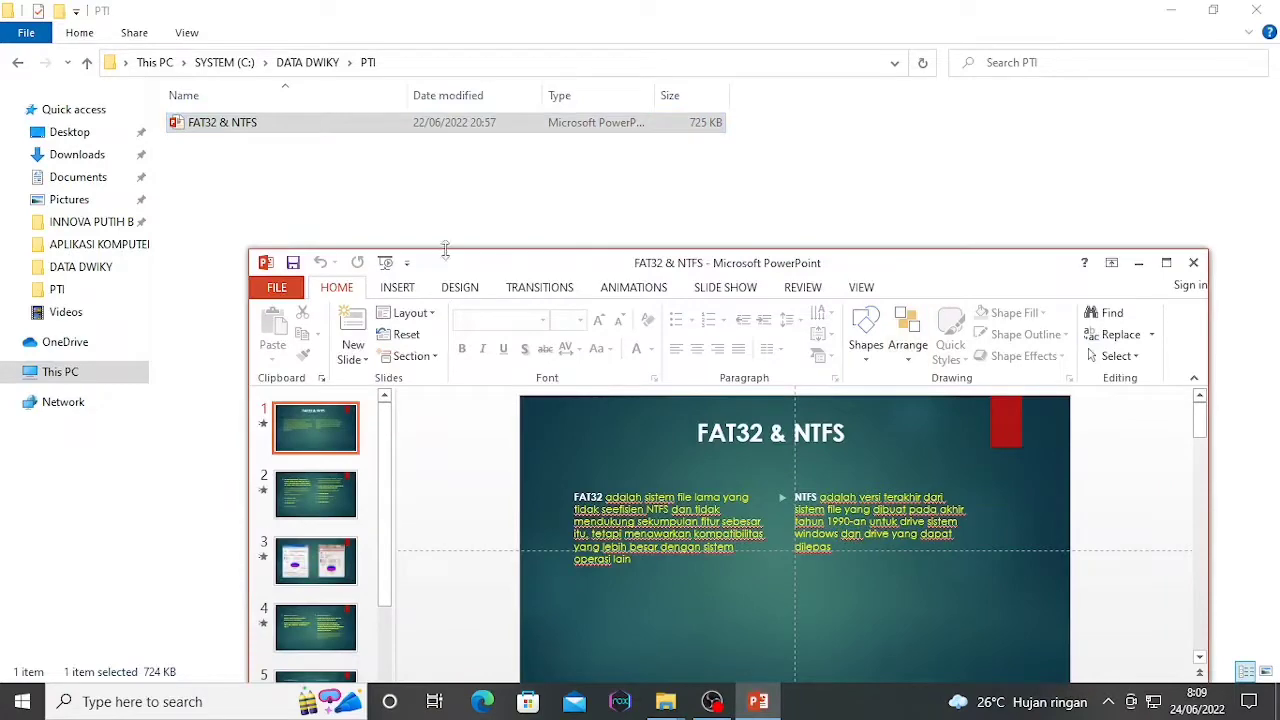
pyautogui.click(389, 262)
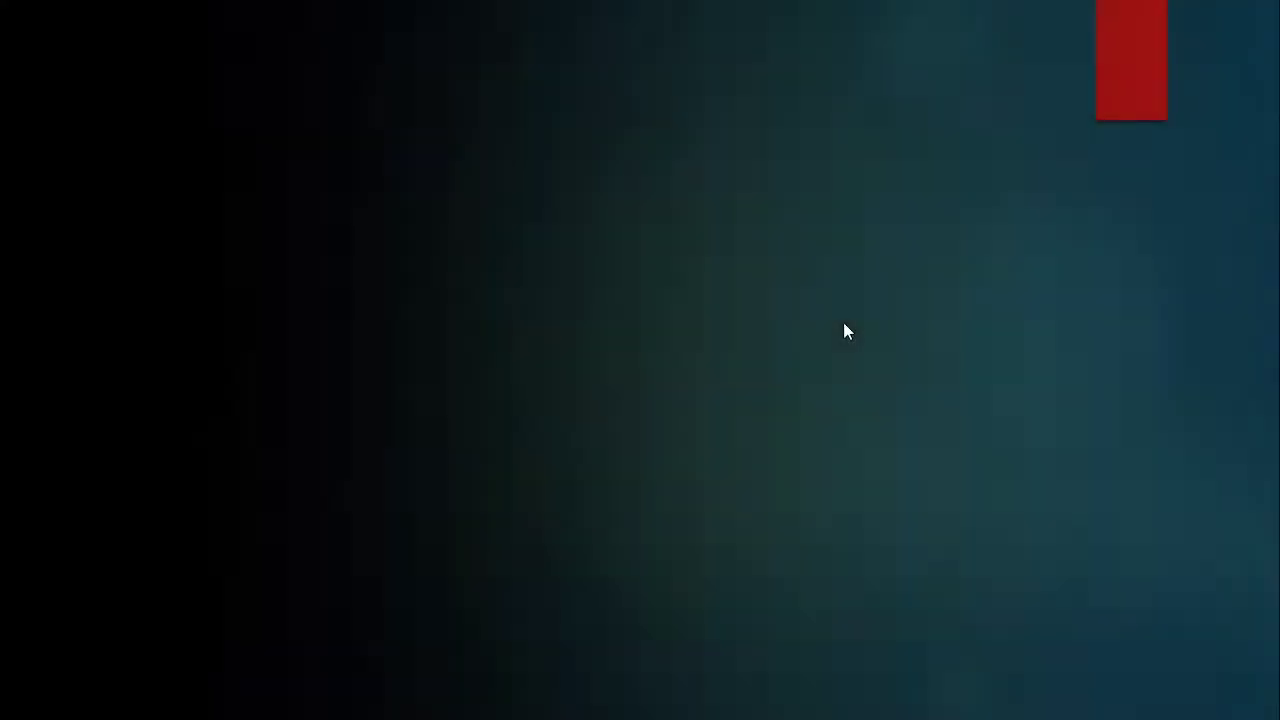